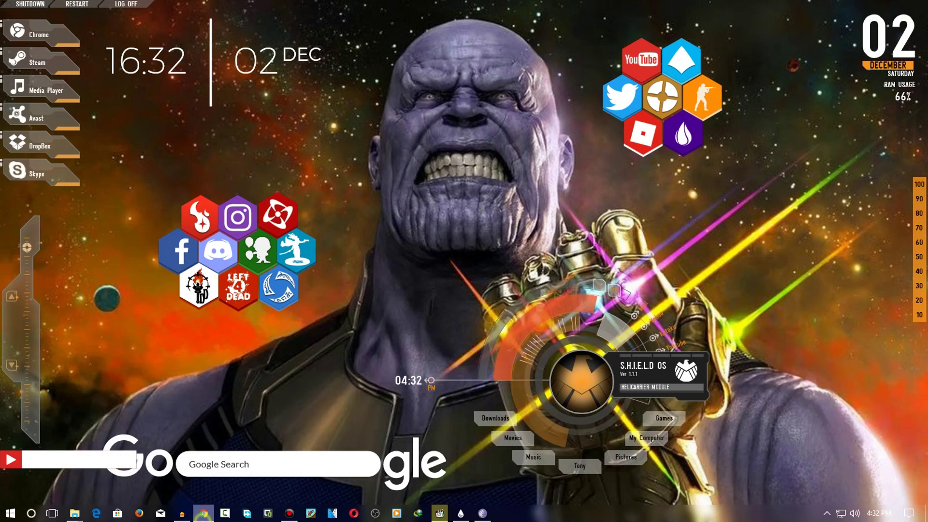
- Restore the Chrome window showing rainmeter.net from the taskbar
click(203, 513)
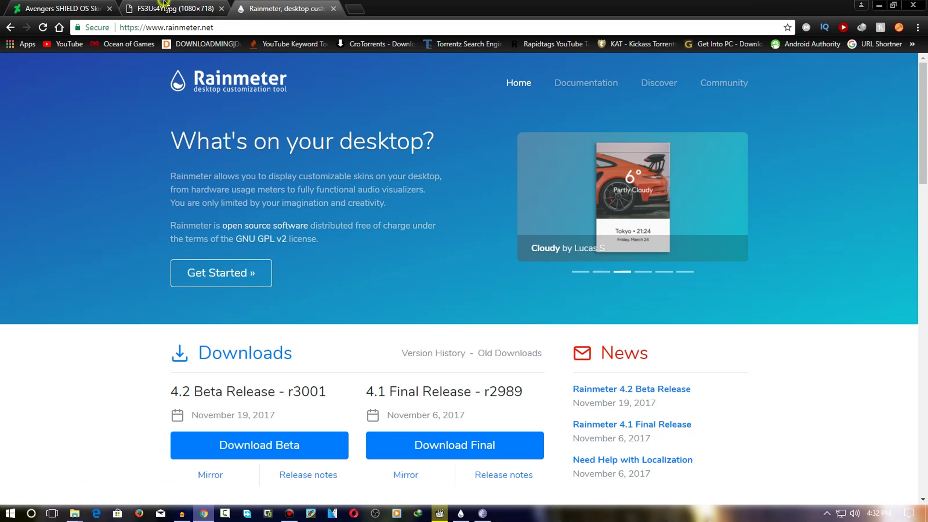
- Look over the Thanos wallpaper image tab, then the Avengers SHIELD OS Skin page
key(ctrl+shift+Tab)
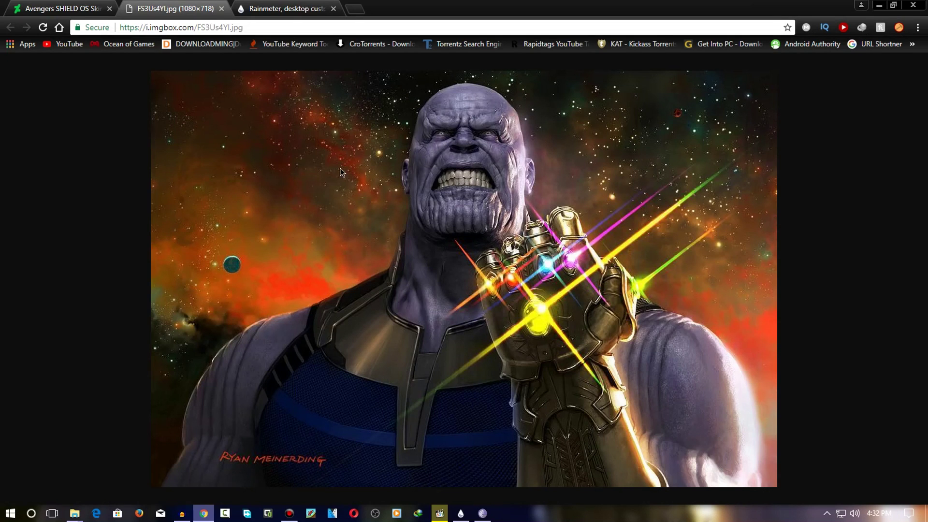
right_click(357, 131)
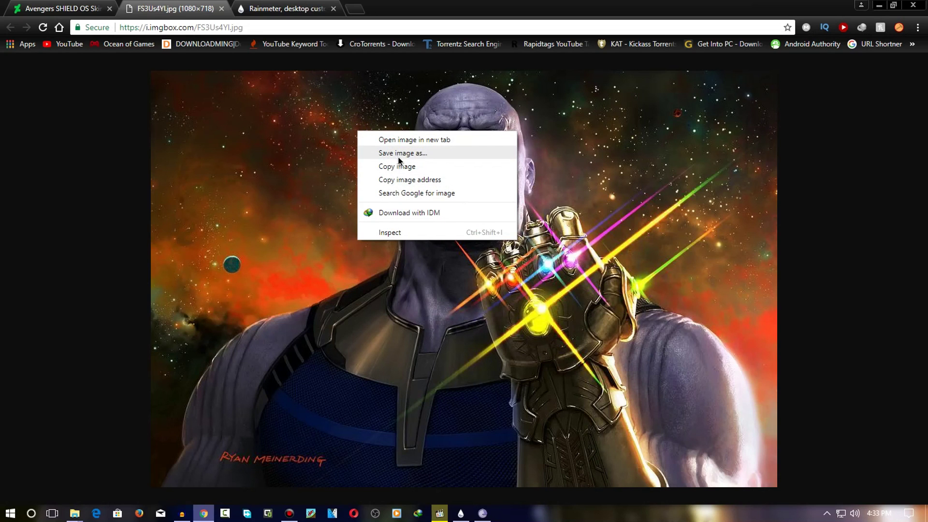
click(621, 158)
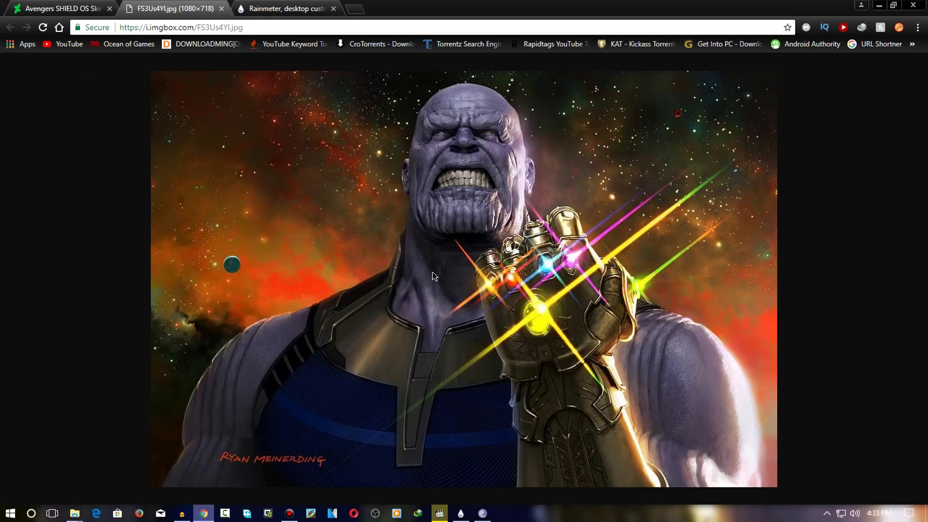
click(51, 6)
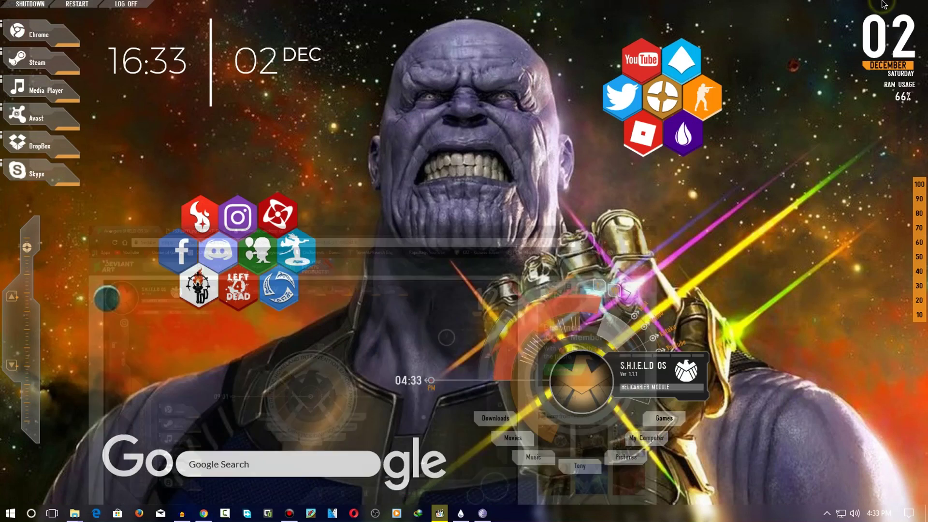
- Minimize Chrome and refresh the Thanos desktop
click(878, 5)
right_click(449, 91)
click(468, 117)
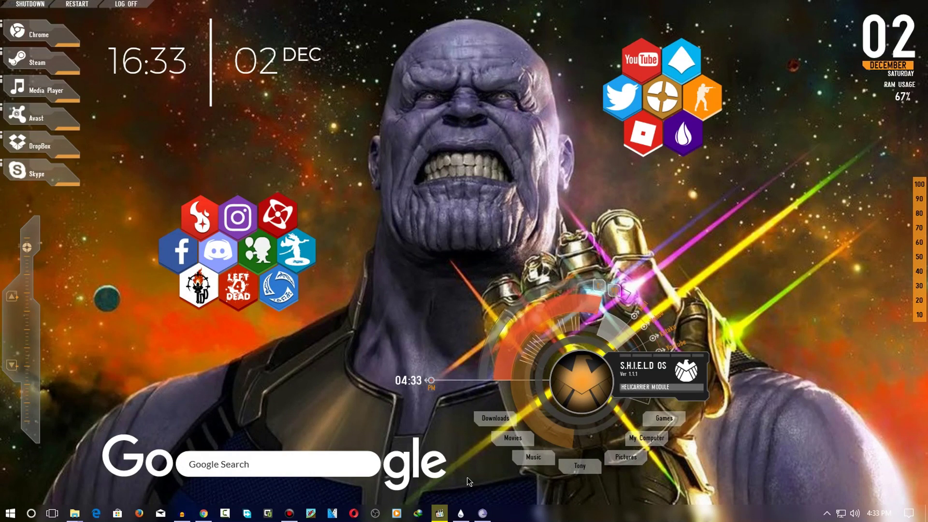
- Run the S.H.I.E.L.D. OS 1.2.5 .rmskin from the Infinity war folder and install its skins and layout
click(461, 513)
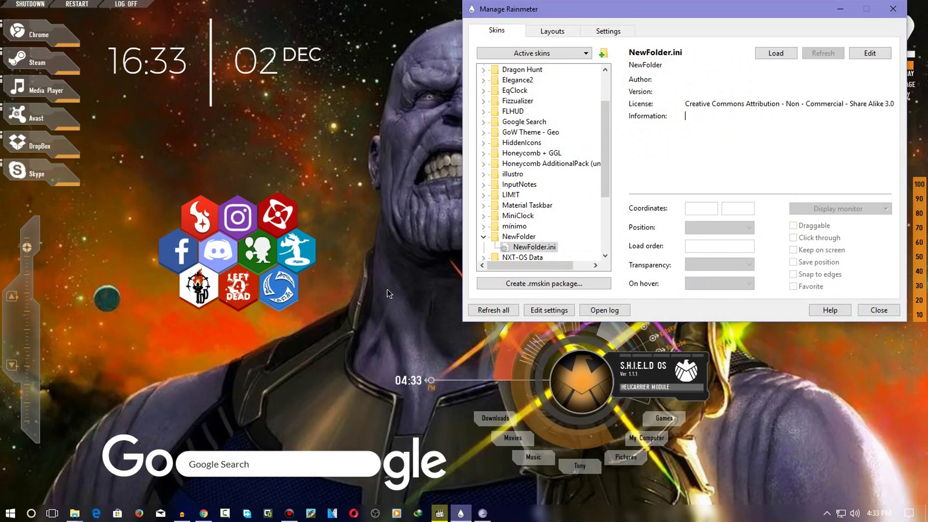
click(74, 513)
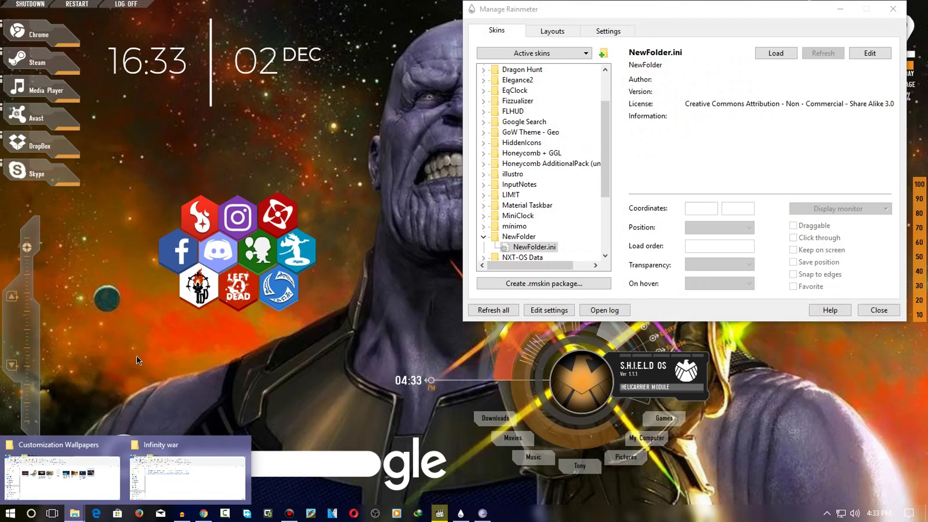
click(150, 446)
double_click(212, 134)
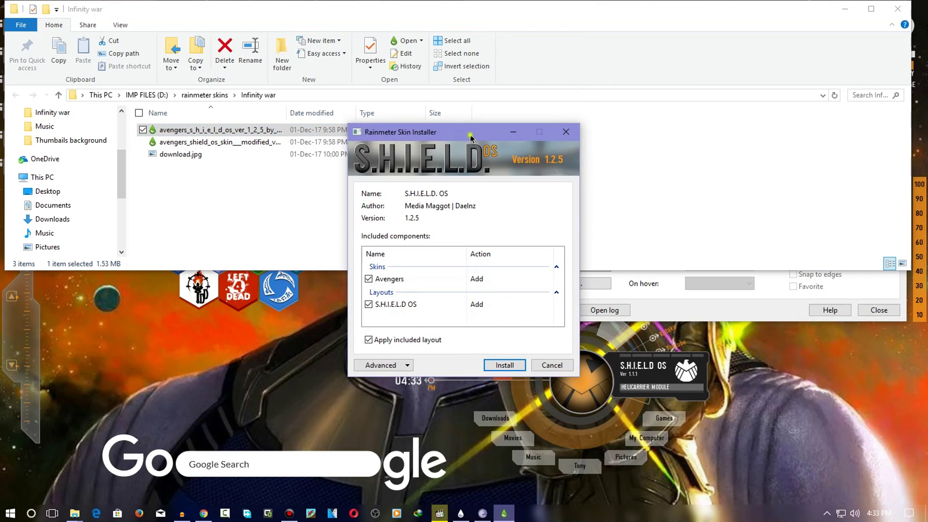
drag(470, 137, 451, 98)
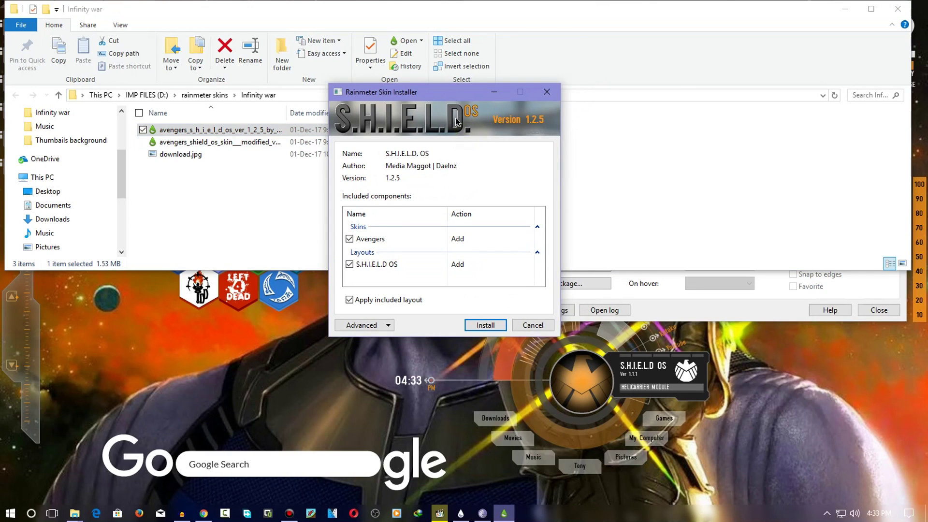
click(505, 326)
click(844, 9)
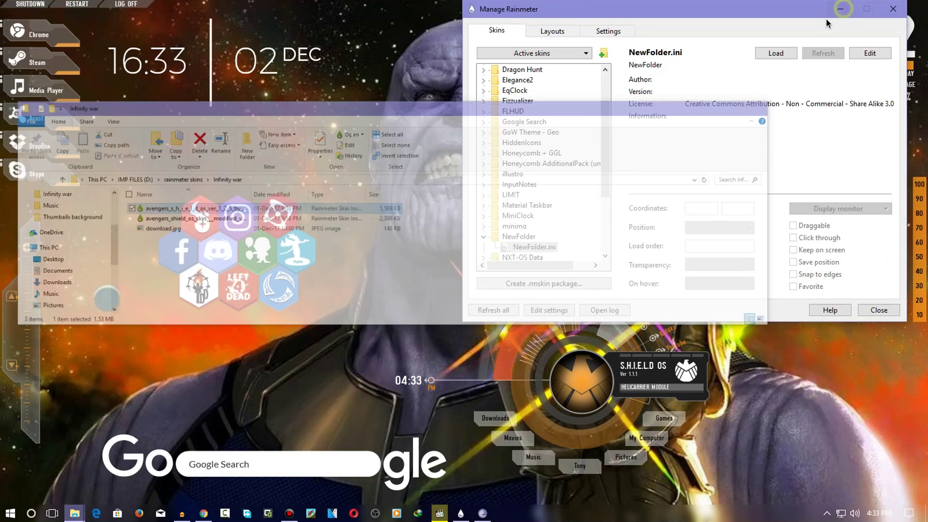
- In Avengers - Tweaked, load and then unload the Border 1600x900 skin
scroll(556, 145, up, 2)
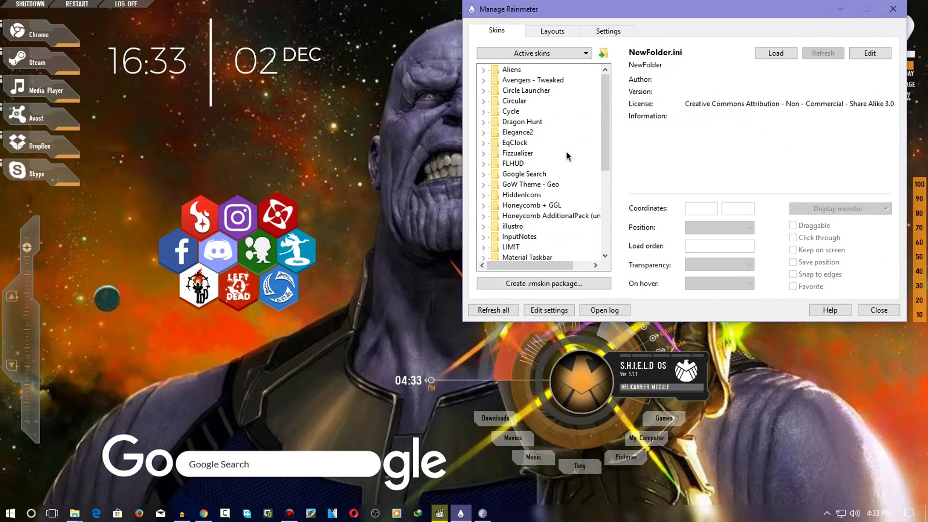
click(487, 82)
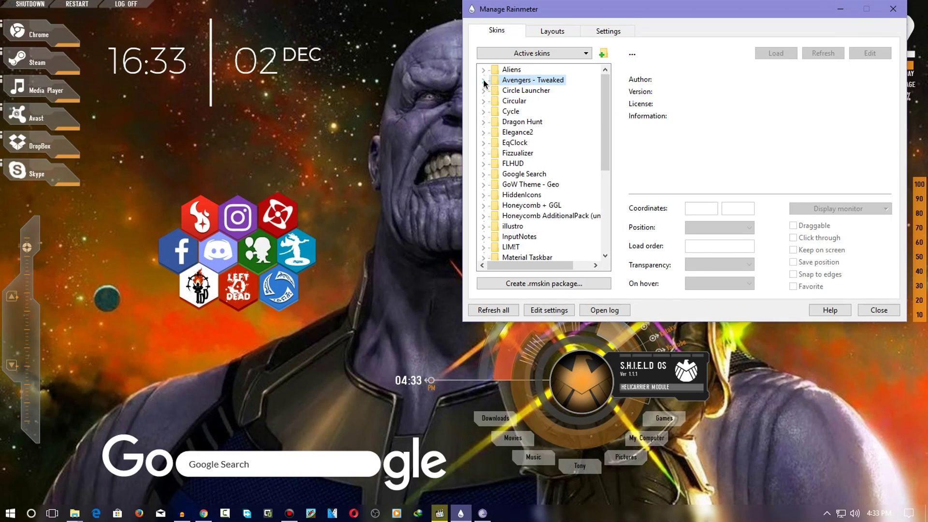
click(483, 81)
click(523, 93)
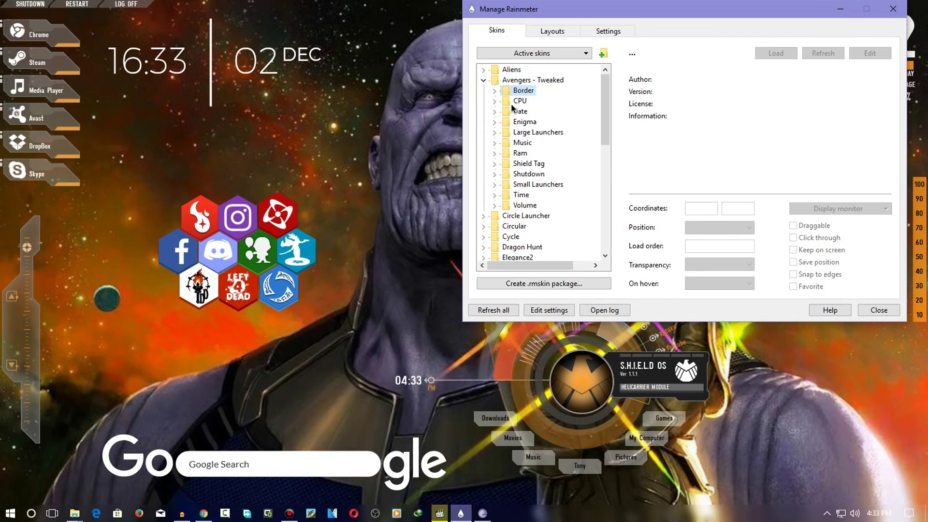
click(494, 92)
click(534, 102)
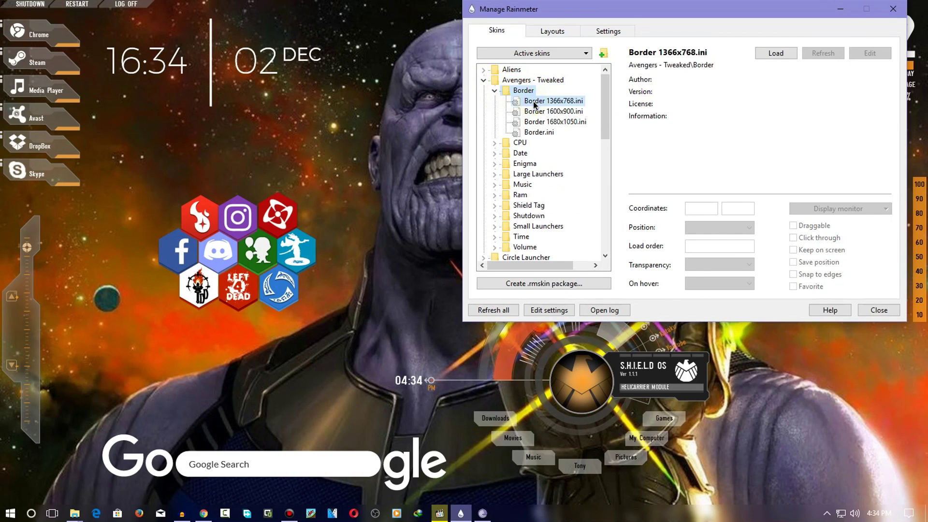
click(542, 112)
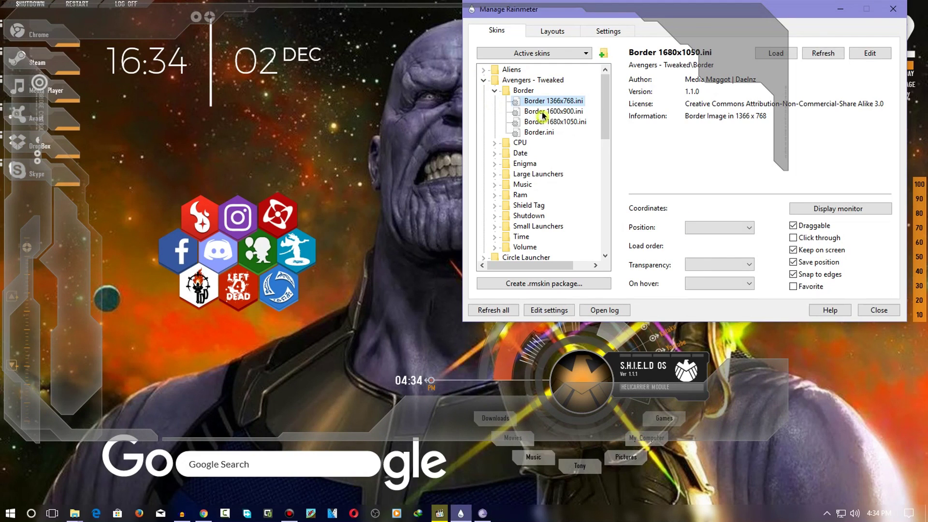
double_click(543, 113)
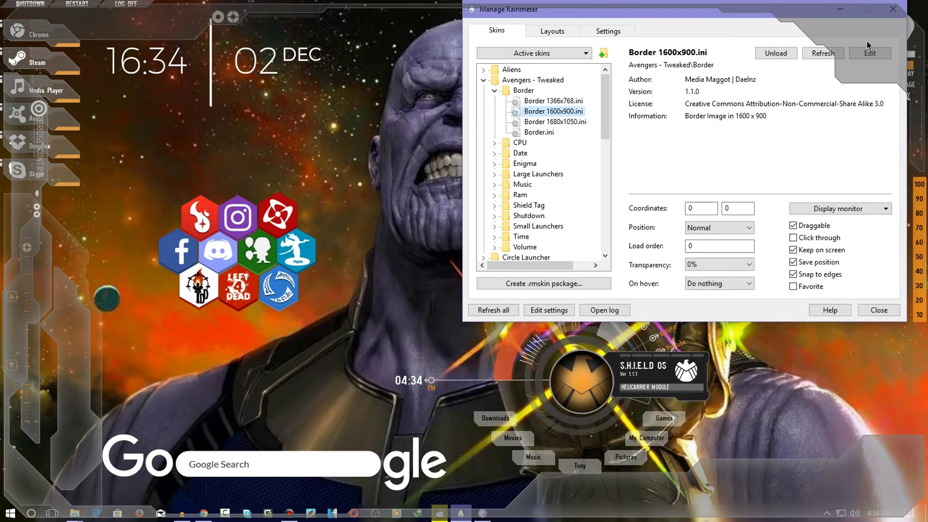
double_click(570, 114)
click(495, 90)
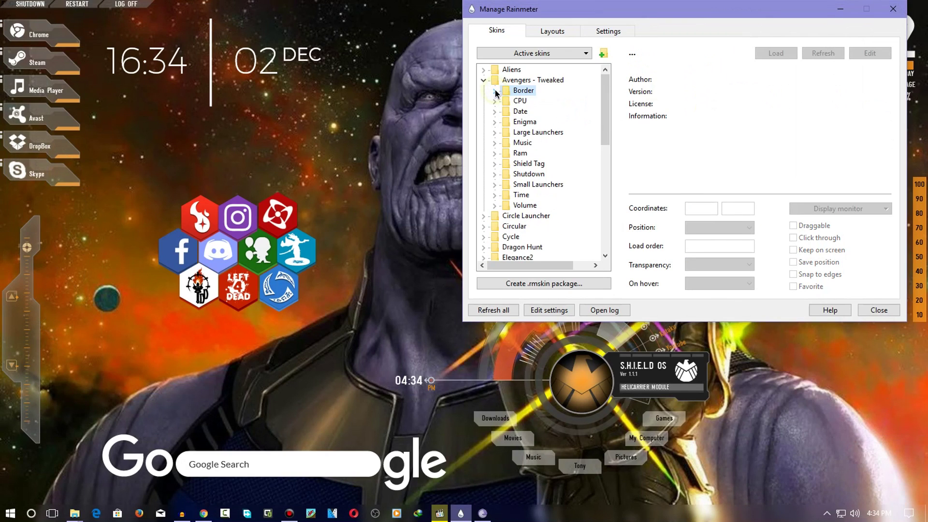
- Load the 4 Core CPU meter skin onto the desktop
click(494, 101)
drag(534, 10, 291, 67)
click(294, 170)
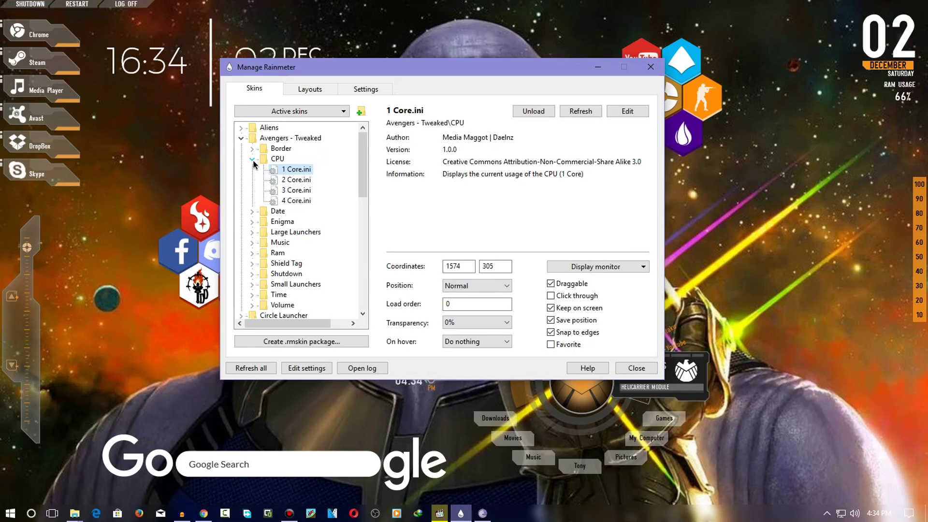
click(286, 203)
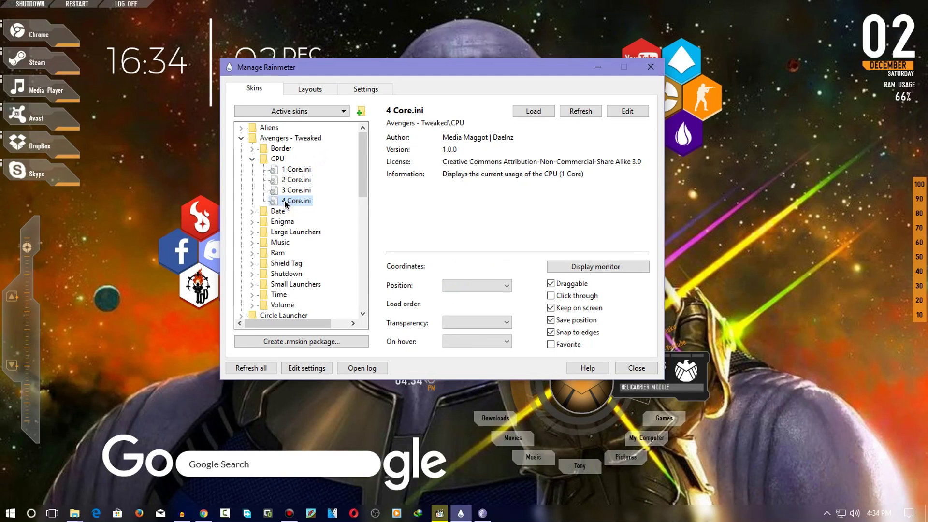
double_click(297, 202)
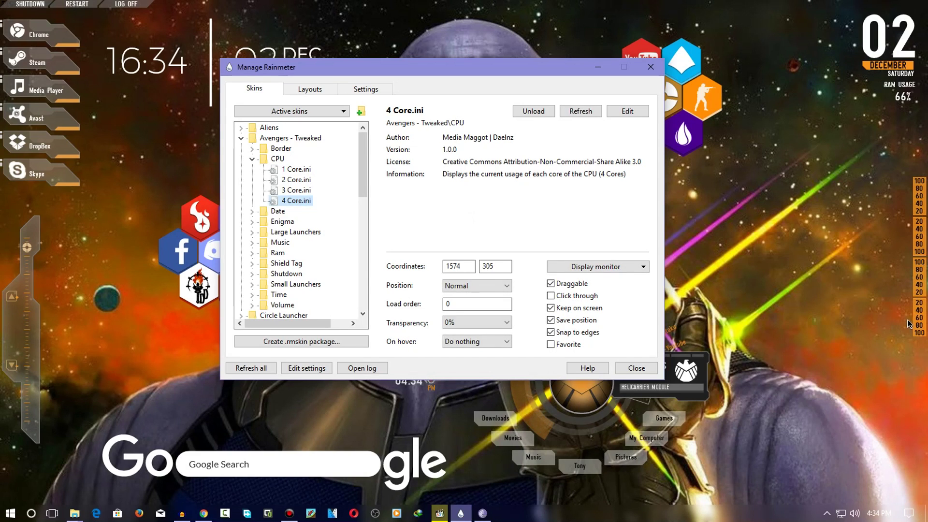
click(297, 170)
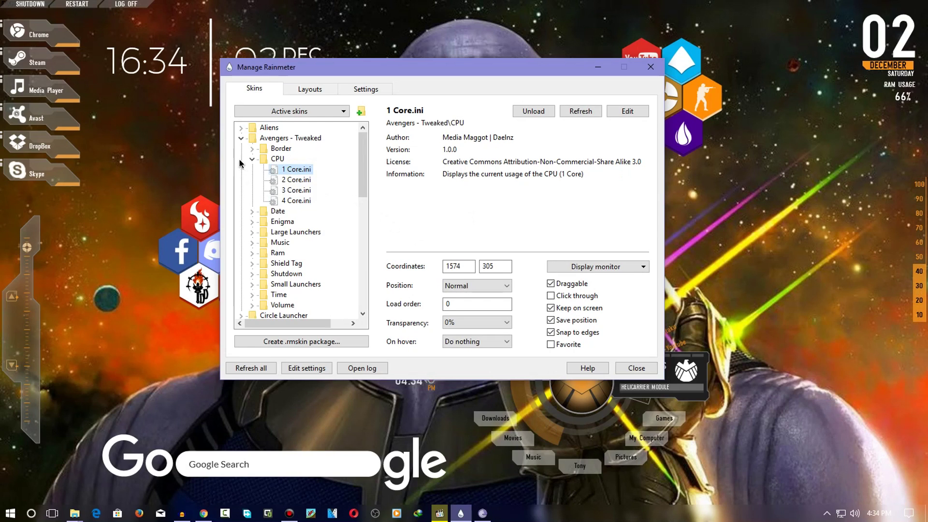
- Open the Date skin folder and lower the system volume to 88
click(252, 159)
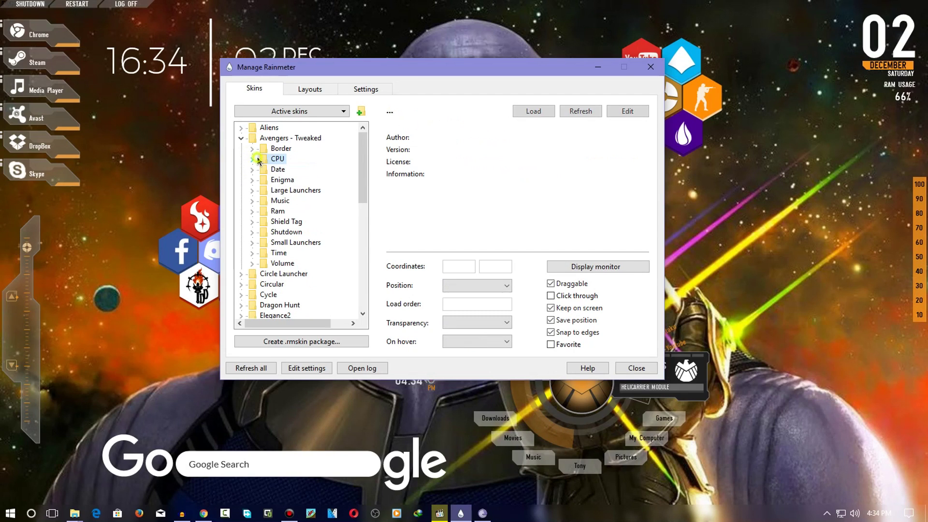
click(252, 169)
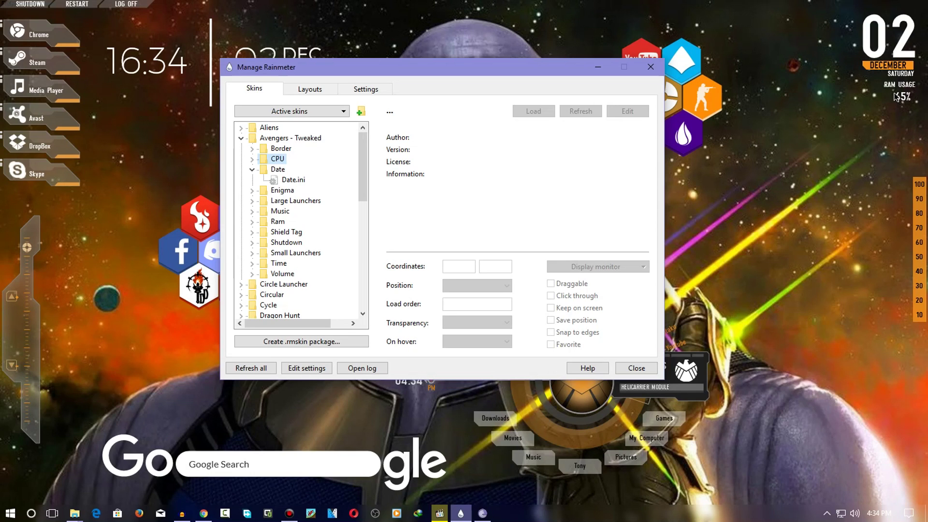
key(XF86AudioLowerVolume)
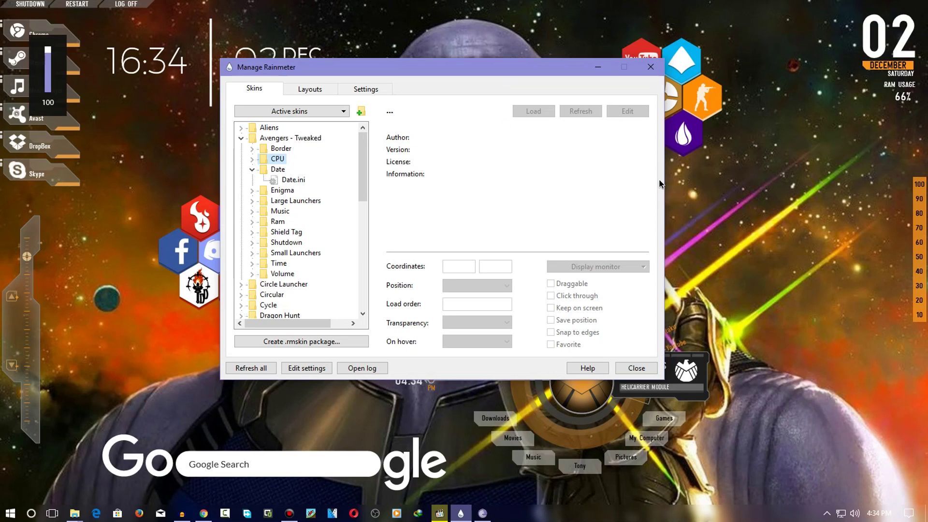
- Check the Date skin, then leave the Enigma Options.ini panel unloaded after toggling it
click(294, 180)
click(251, 170)
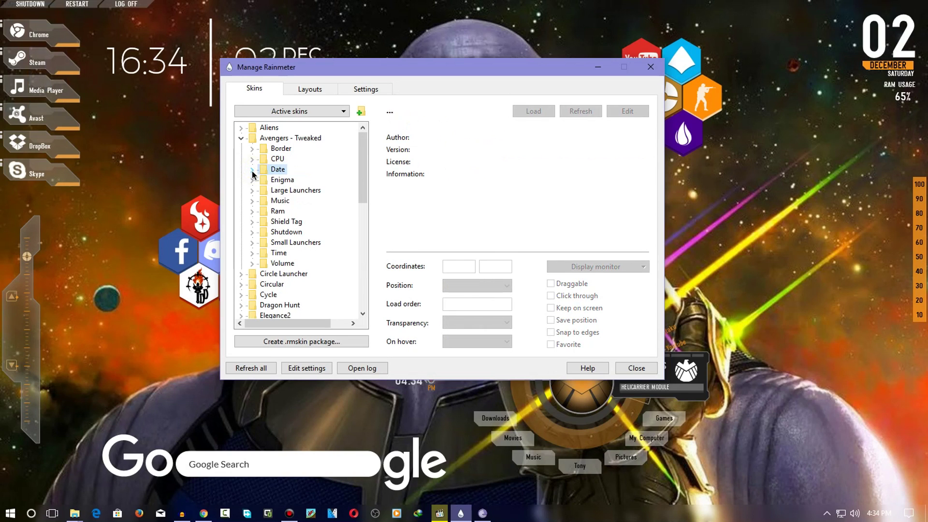
click(251, 180)
click(290, 200)
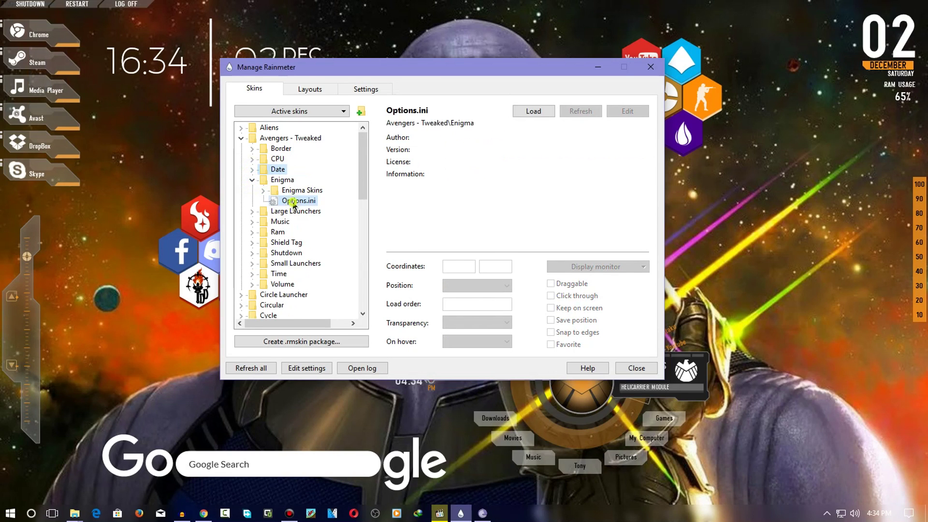
double_click(293, 204)
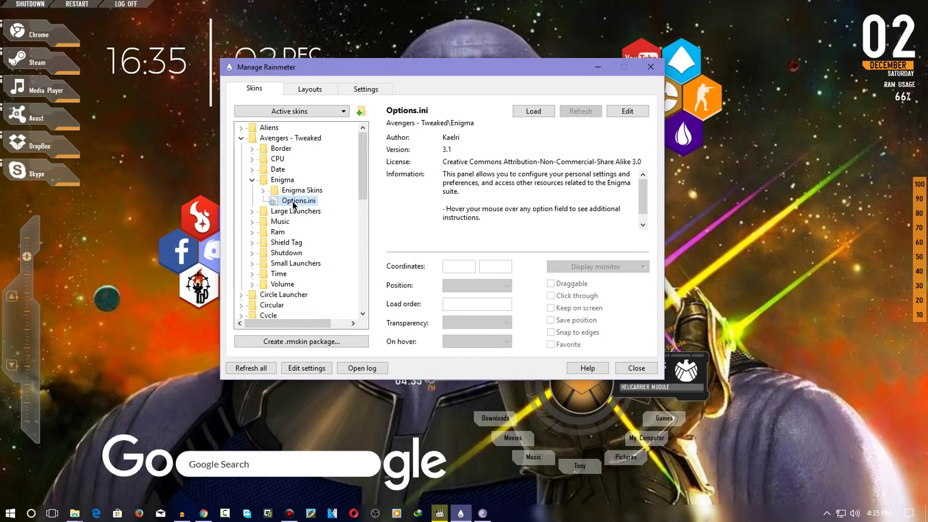
double_click(293, 204)
double_click(293, 204)
click(252, 181)
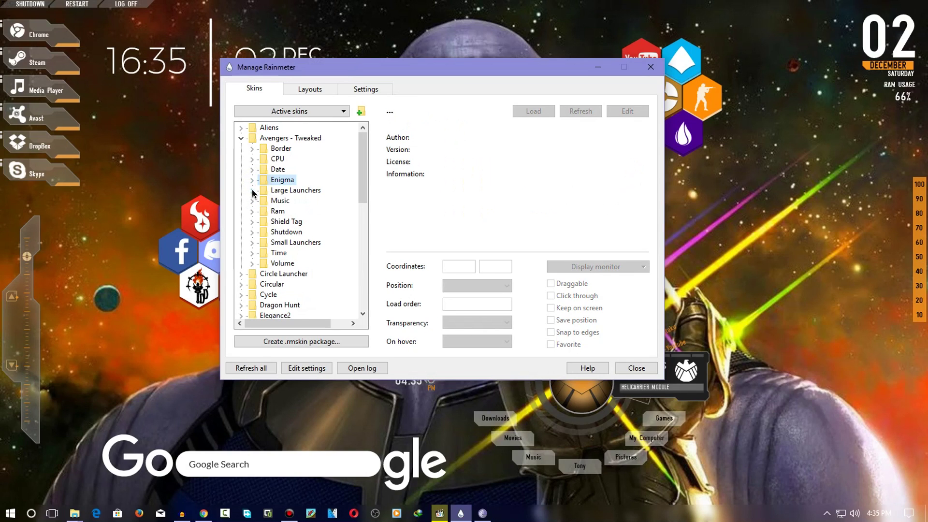
- Unload and reload the Large Launchers bar, then select the Ram folder
click(252, 190)
double_click(289, 204)
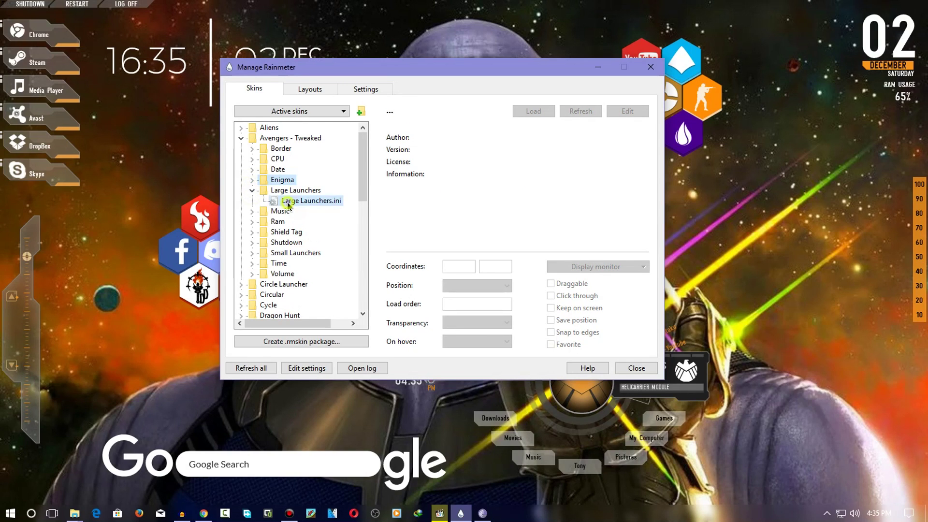
double_click(289, 204)
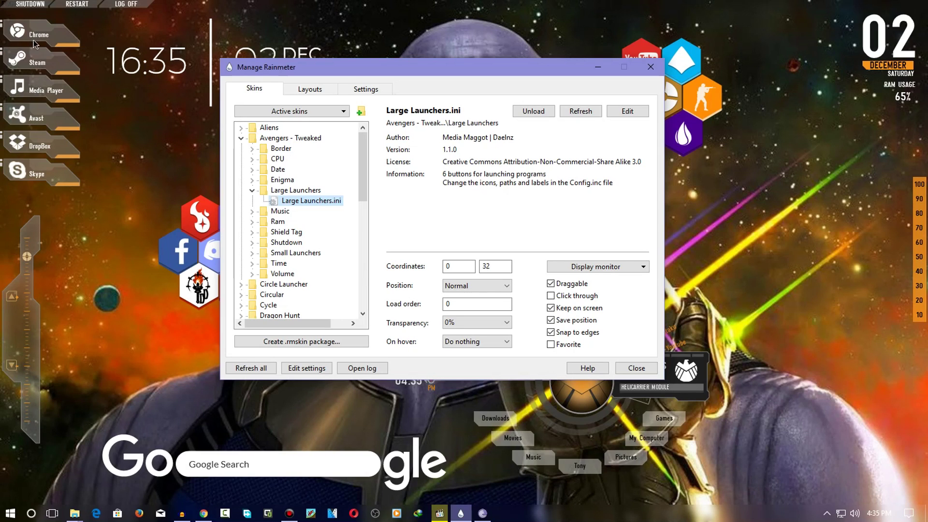
click(252, 190)
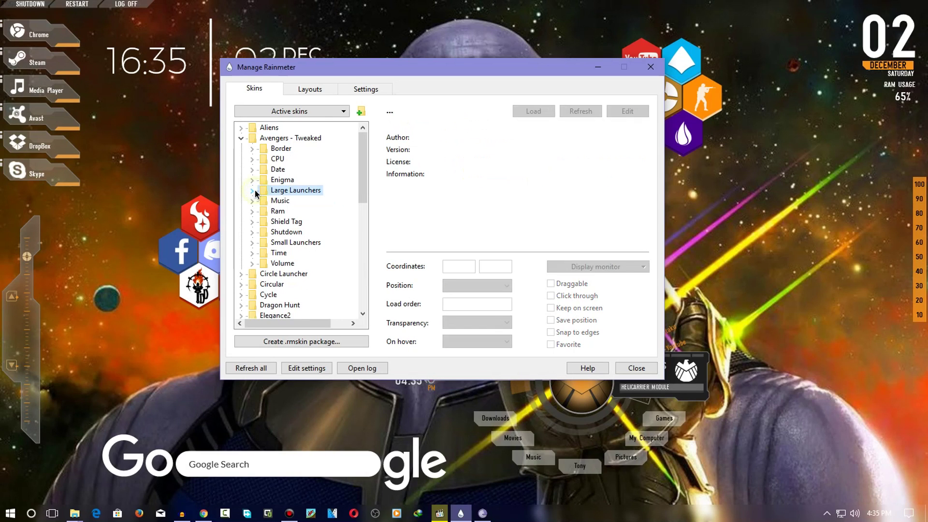
click(270, 213)
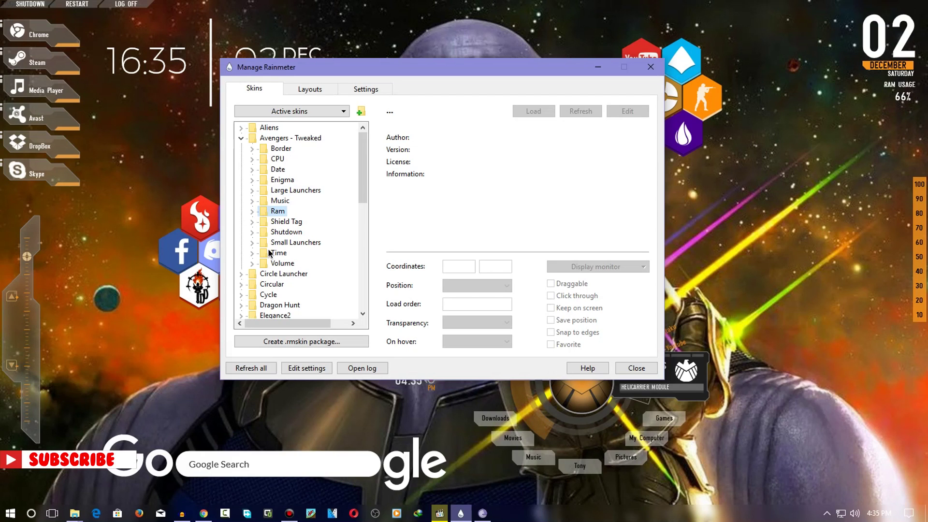
- Inspect the Shield Tag.ini skin and trigger the SHIELD OS ring widget
click(252, 221)
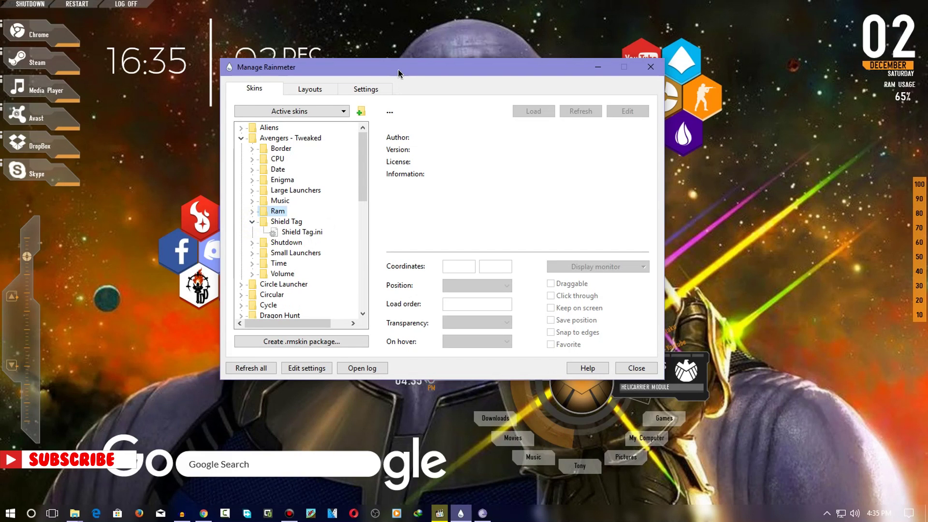
drag(387, 75, 222, 96)
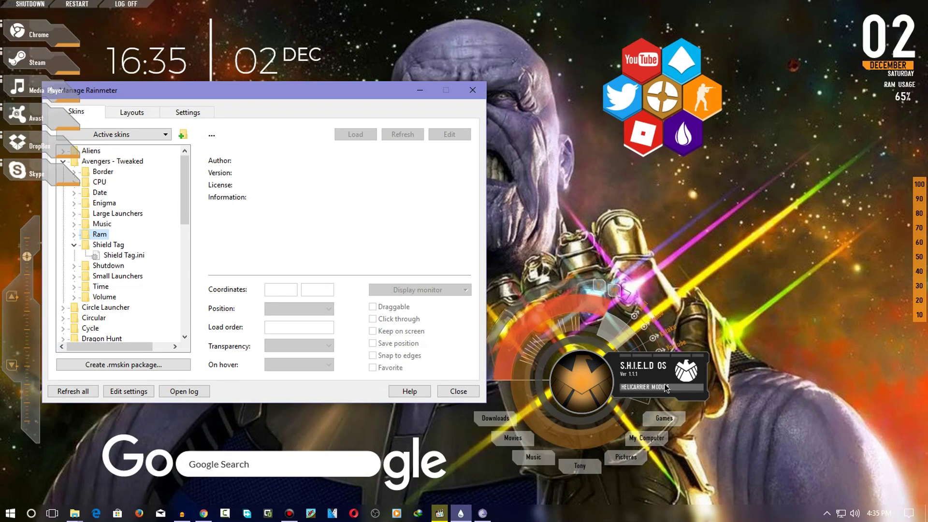
click(594, 379)
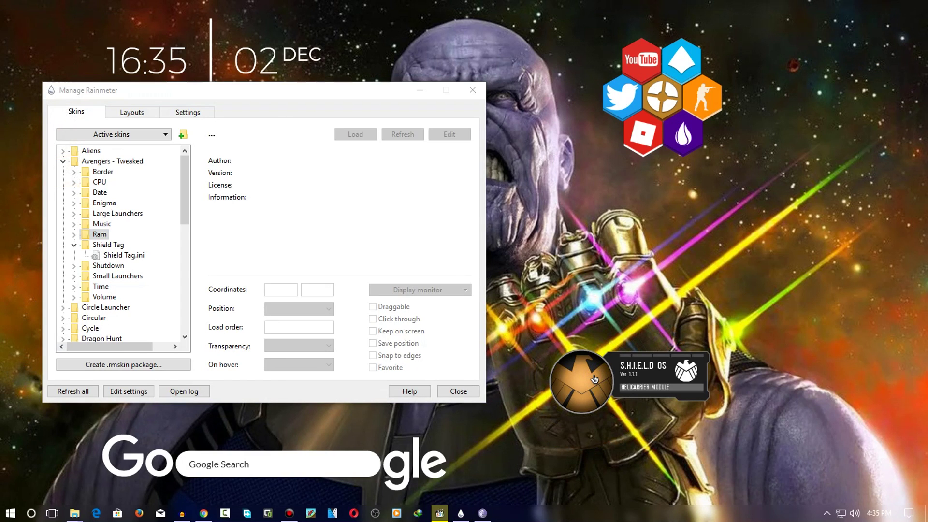
click(110, 259)
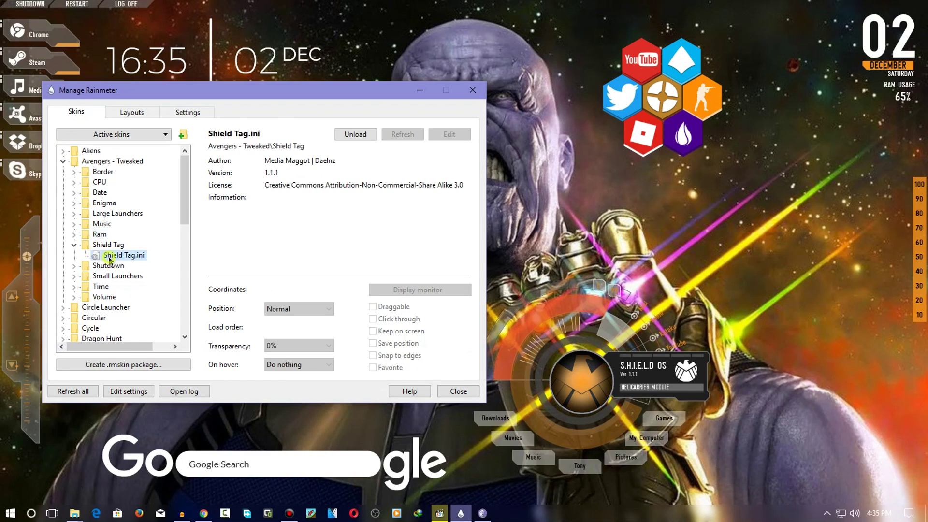
click(74, 245)
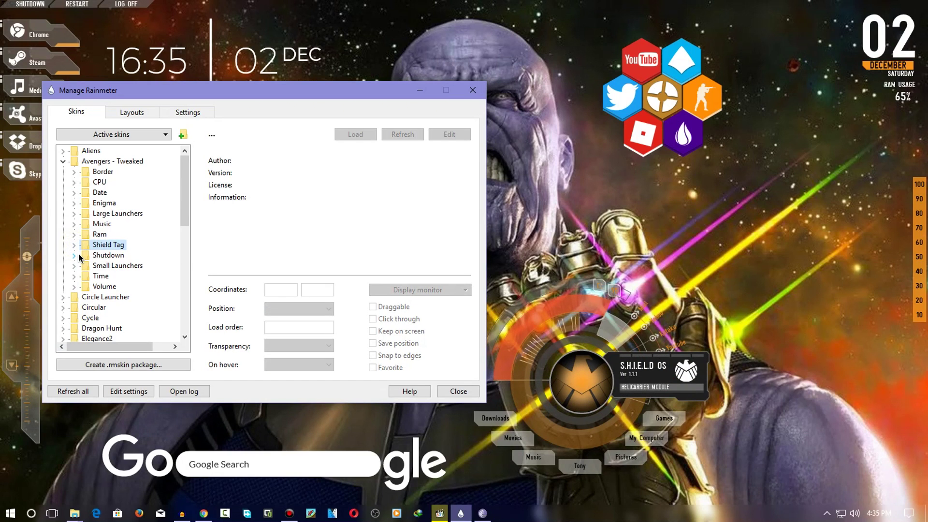
- Inspect the Shutdown.ini skin, briefly check the Start menu, and collapse the folder
click(75, 255)
click(101, 266)
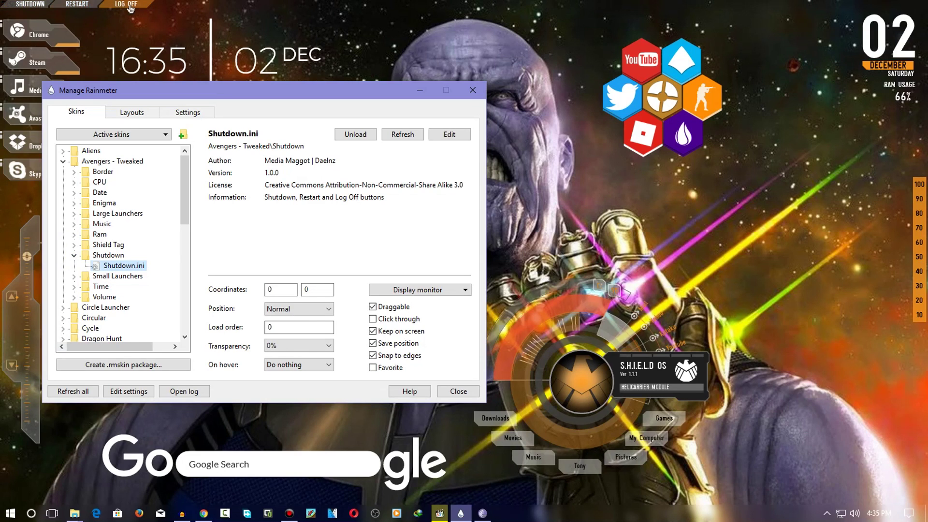
click(226, 4)
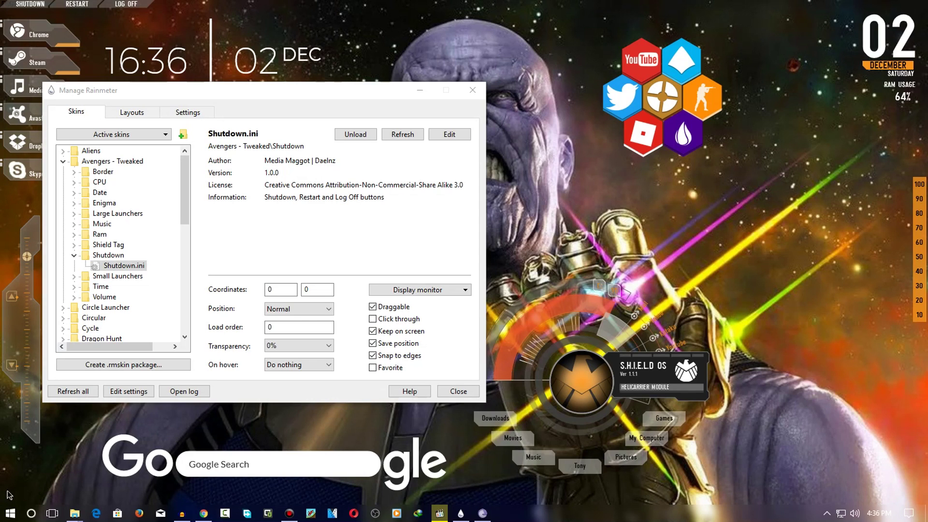
click(10, 514)
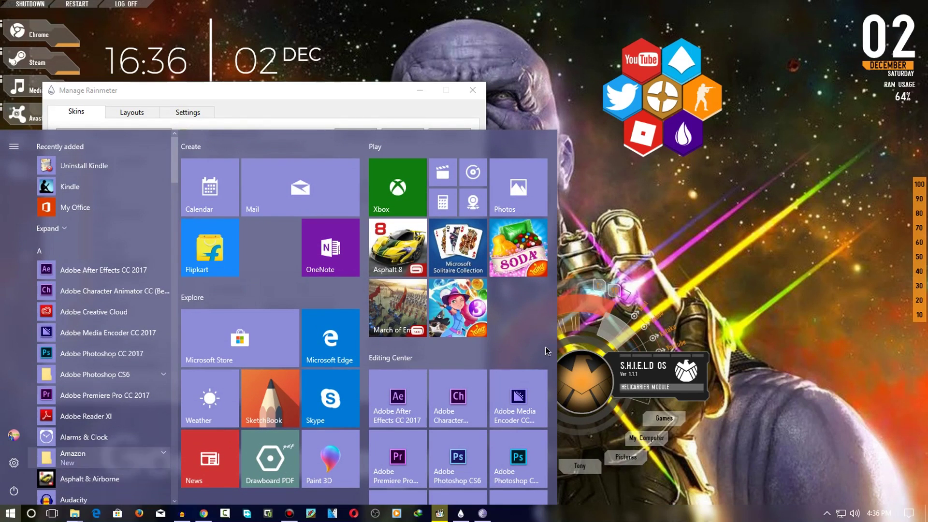
click(711, 218)
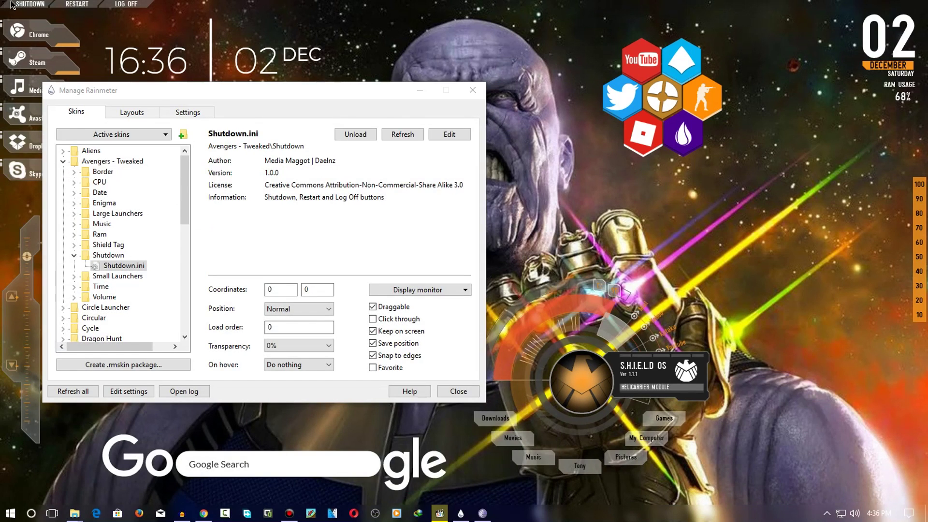
click(73, 256)
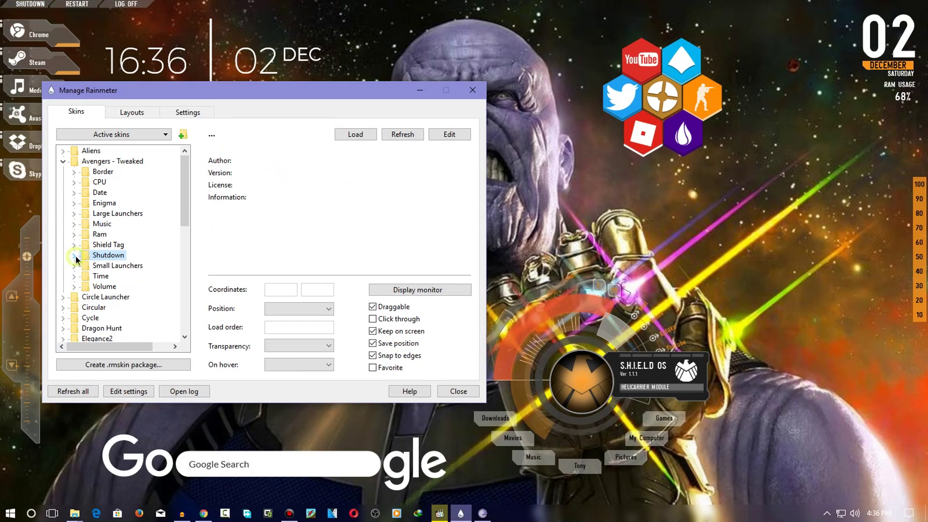
- Load and unload the Small Launchers bar, and peek into the Time folder
click(74, 265)
click(124, 278)
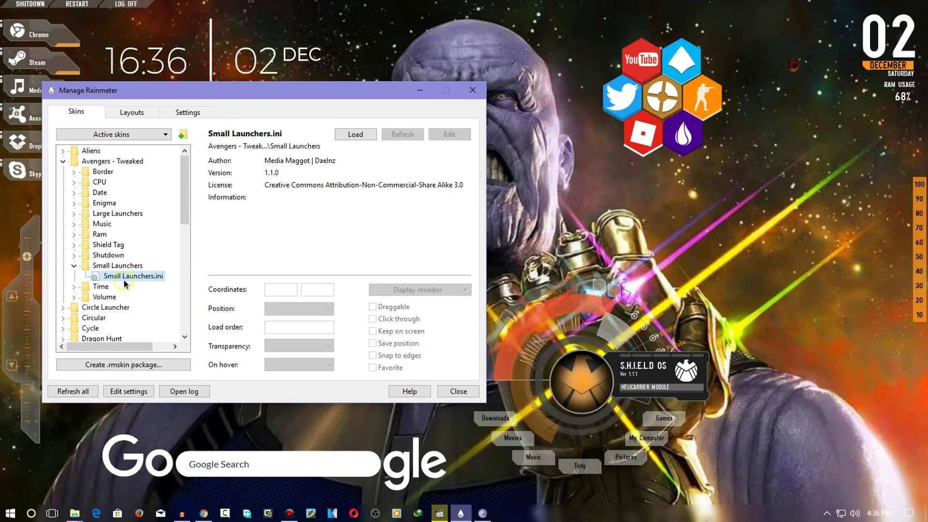
double_click(125, 278)
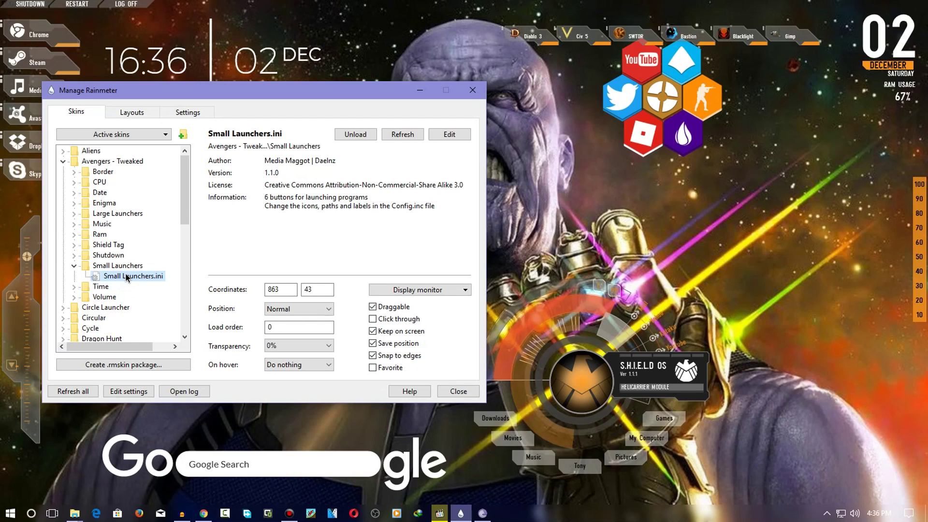
double_click(127, 275)
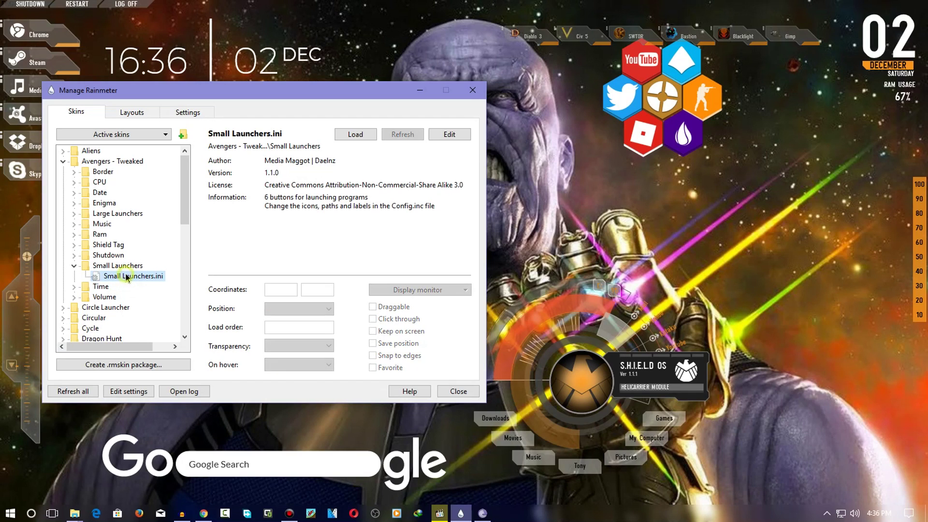
click(75, 268)
click(75, 277)
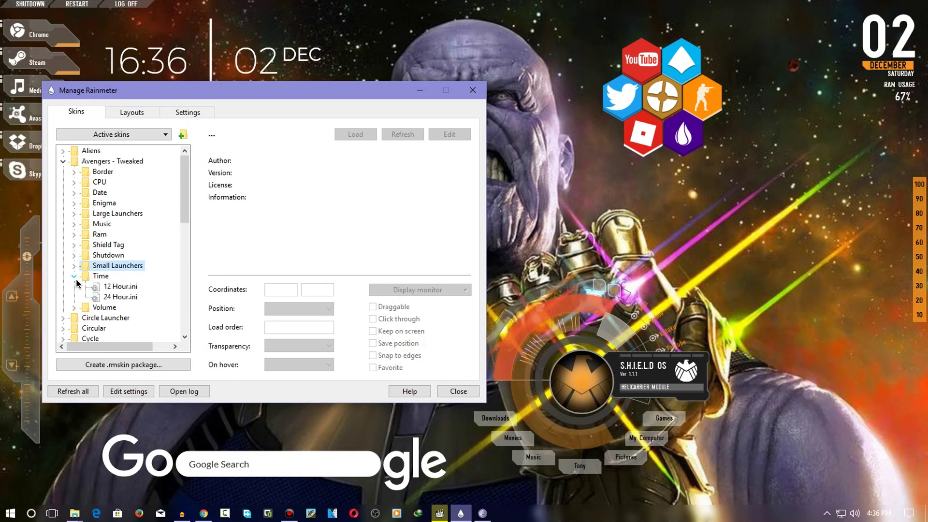
click(75, 277)
- Select Volume.ini, raise the desktop volume slider, then drop it to the bottom
click(75, 287)
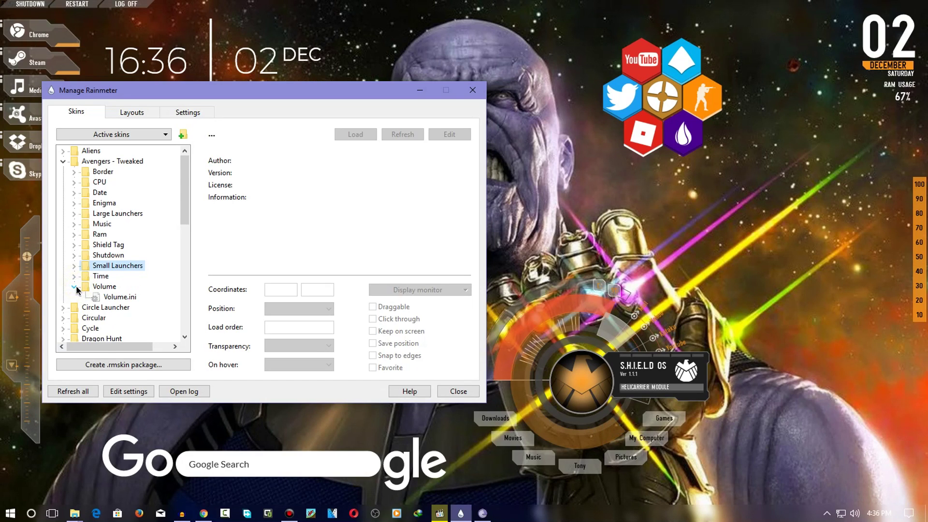
click(111, 299)
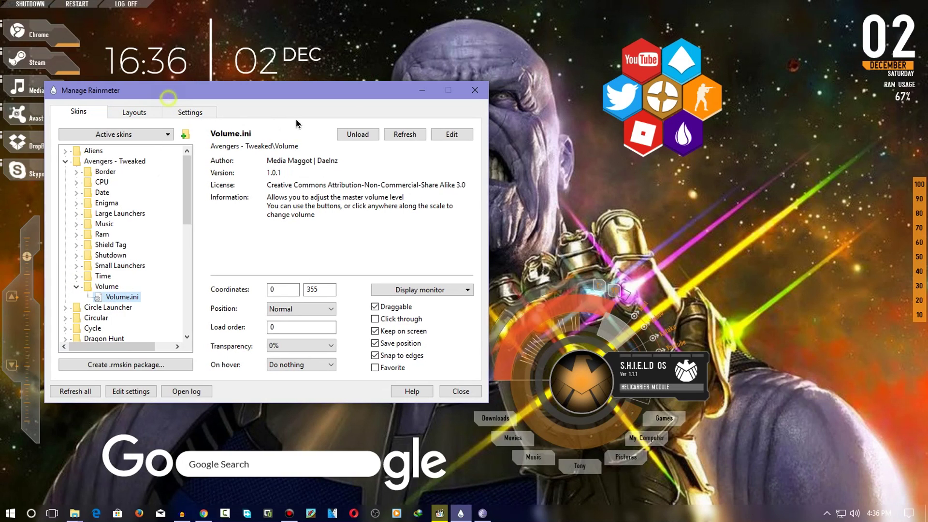
drag(155, 91, 347, 95)
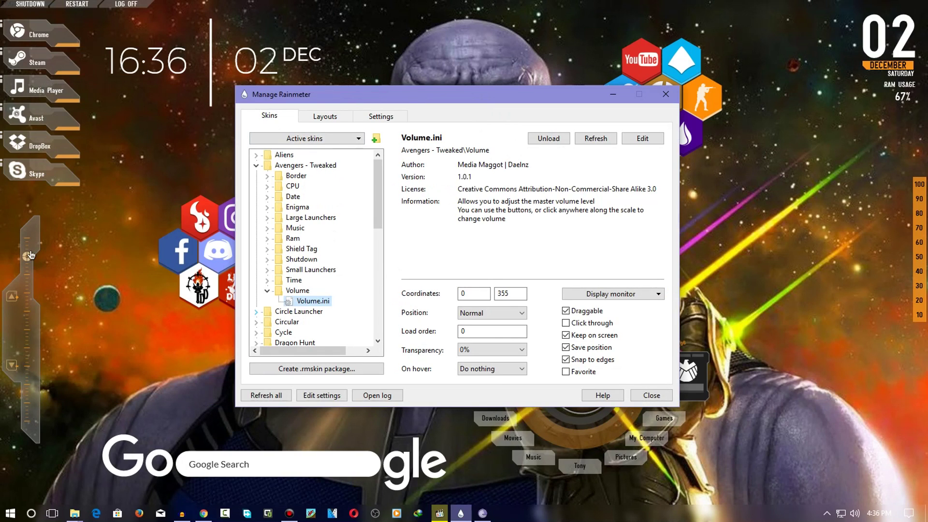
click(24, 380)
drag(26, 402, 27, 330)
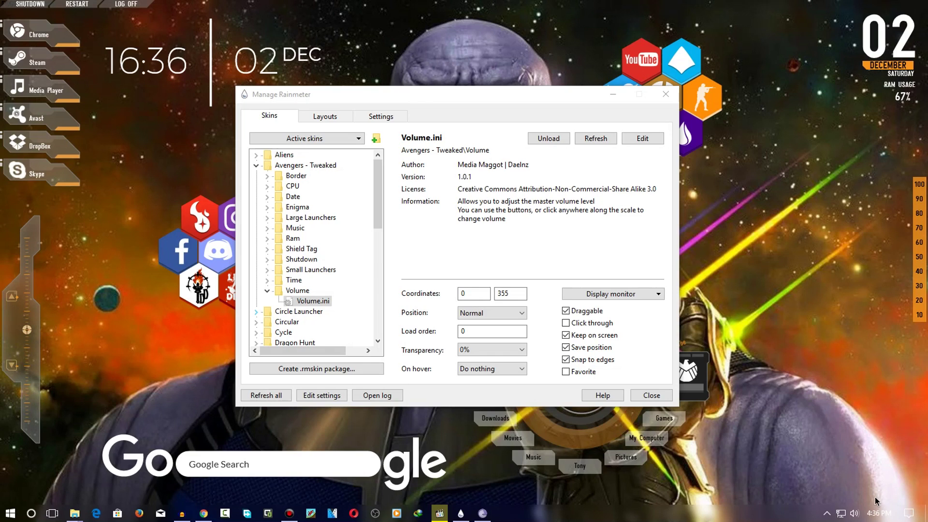
mouse_move(854, 518)
click(27, 366)
click(269, 291)
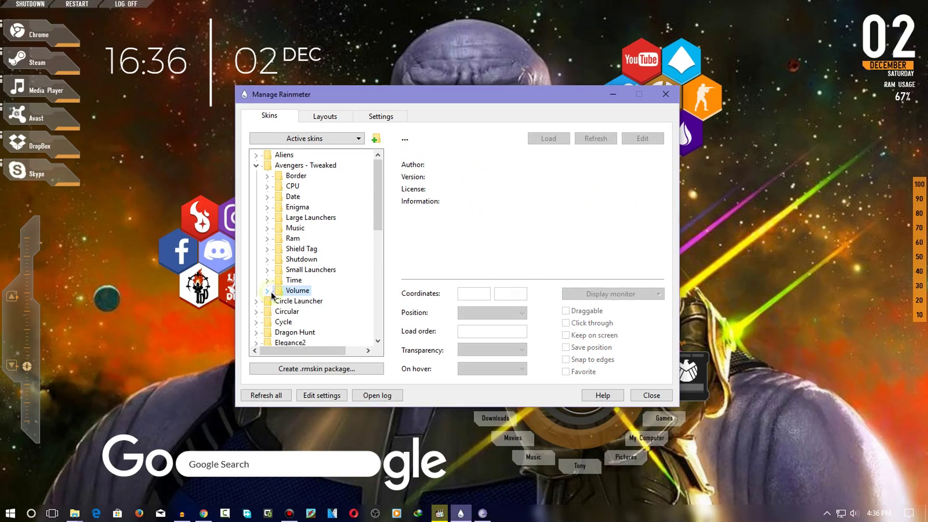
- Browse the Honeycomb + GGL and Honeycomb AdditionalPack folders, then minimize the skin manager
click(256, 165)
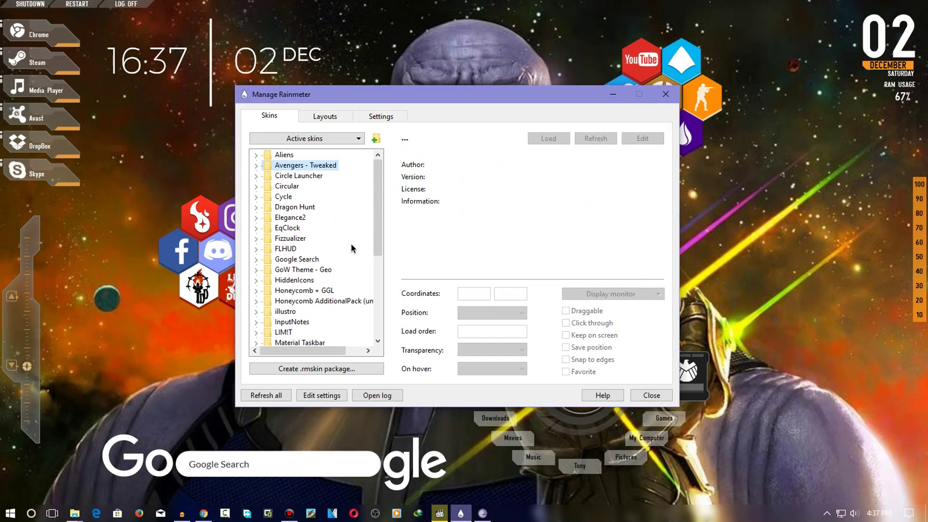
click(256, 290)
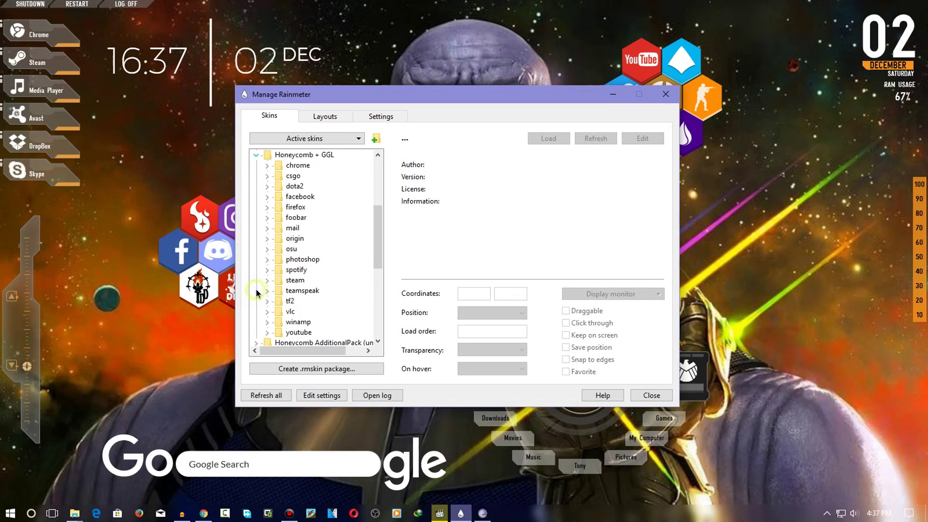
scroll(287, 188, up, 1)
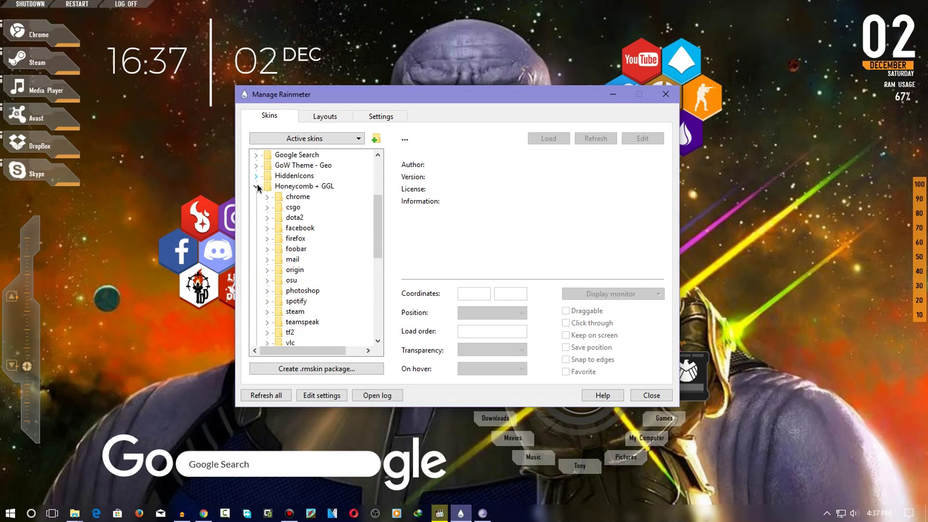
click(256, 187)
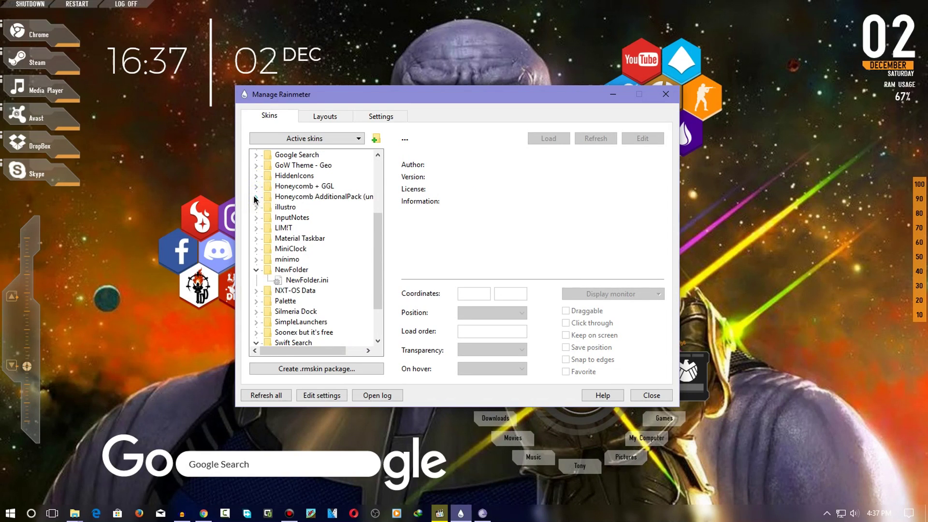
click(253, 196)
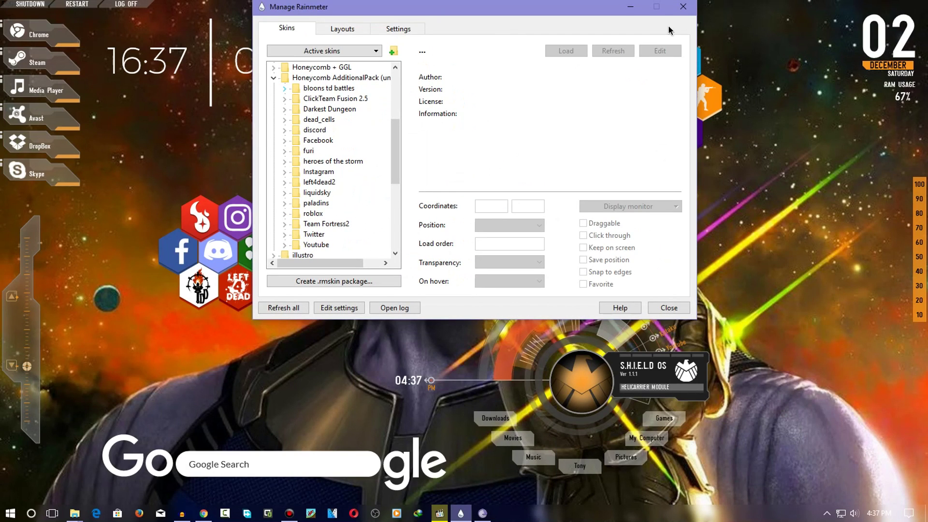
click(635, 8)
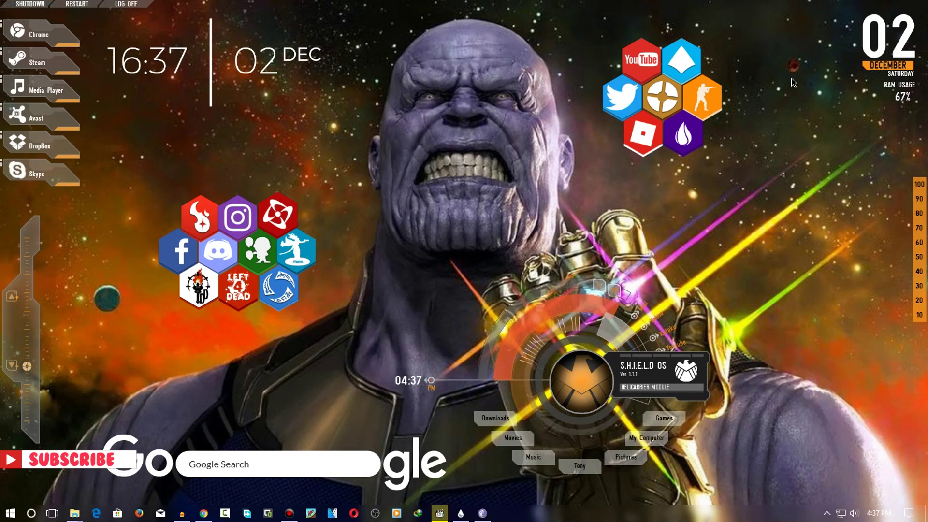
- Reopen the skin manager at lower right and view the bloons td battles skin details
click(462, 514)
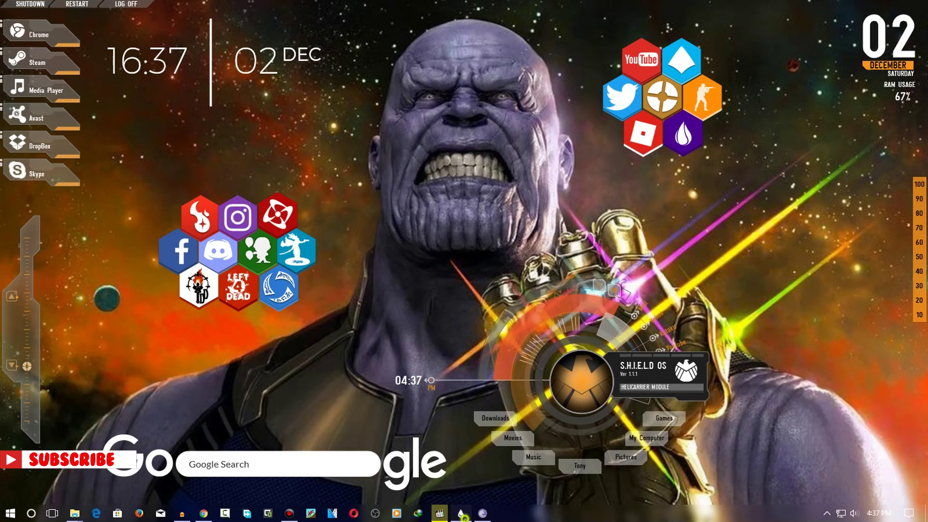
drag(390, 20, 580, 131)
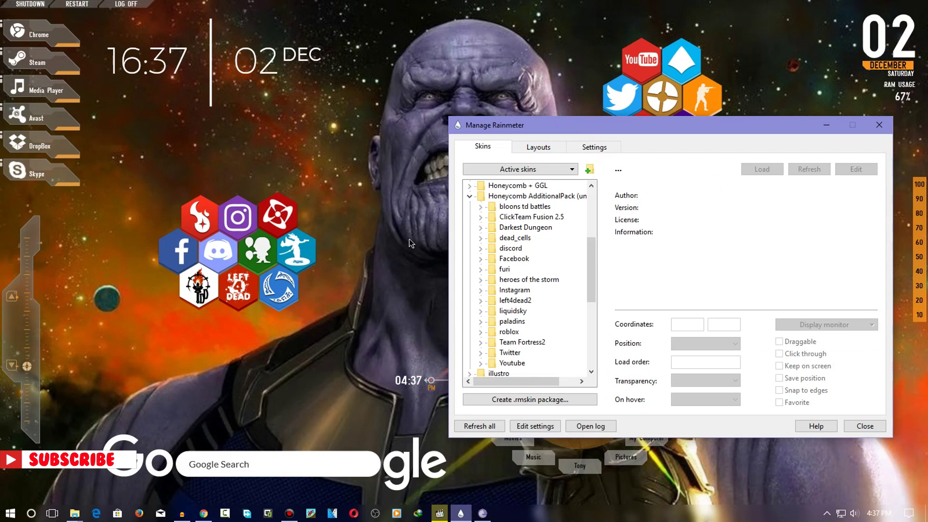
click(480, 207)
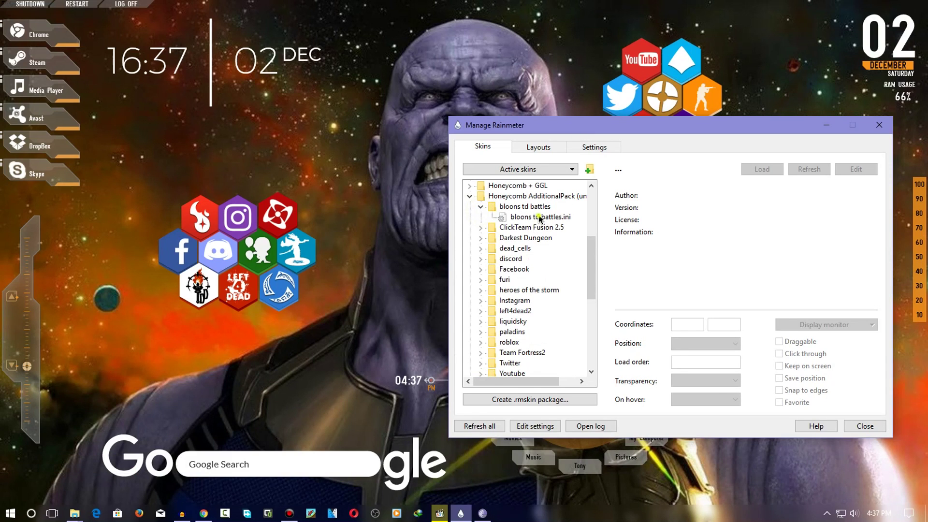
click(537, 218)
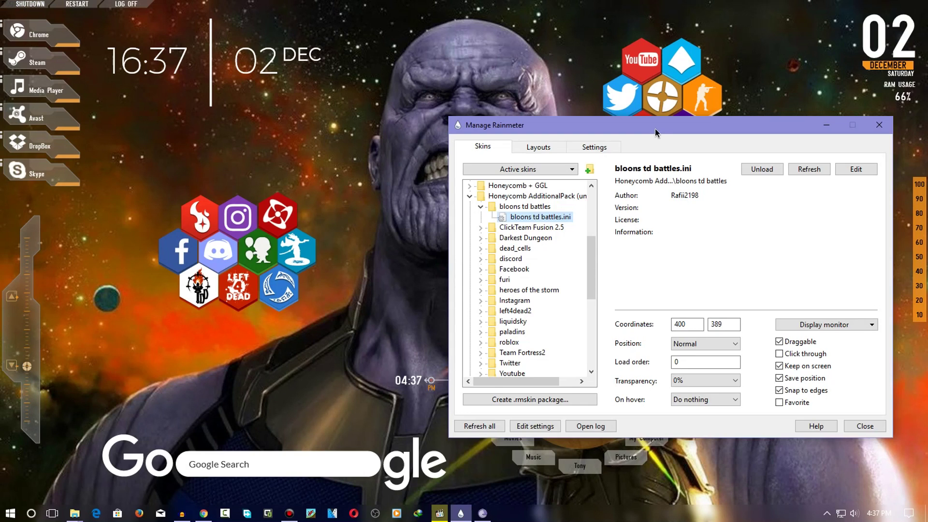
click(481, 206)
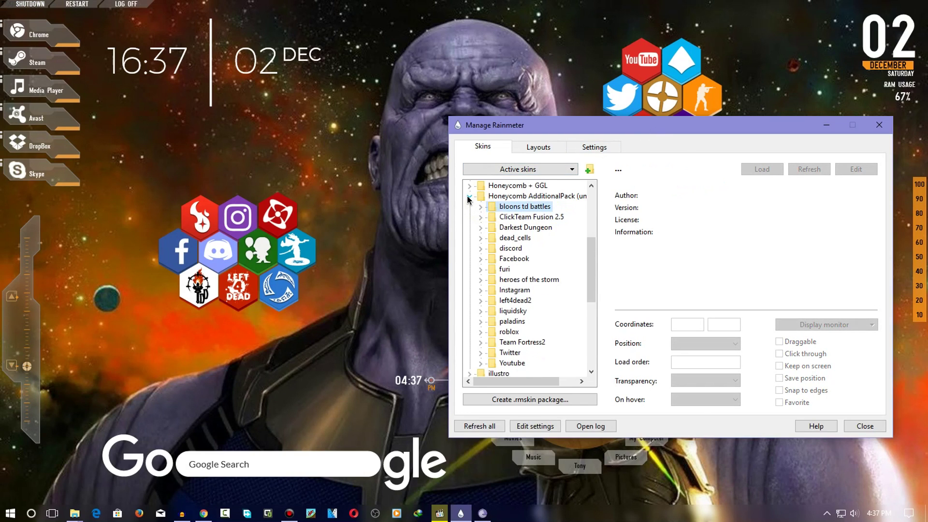
click(468, 197)
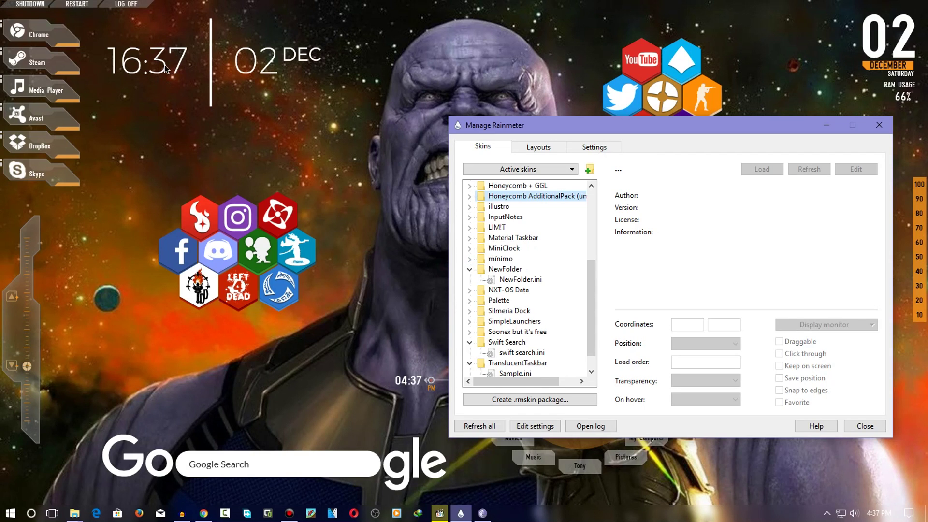
- Load the minimo-pl clock variant showing 02 GRU, then switch back to minimo.ini
click(469, 259)
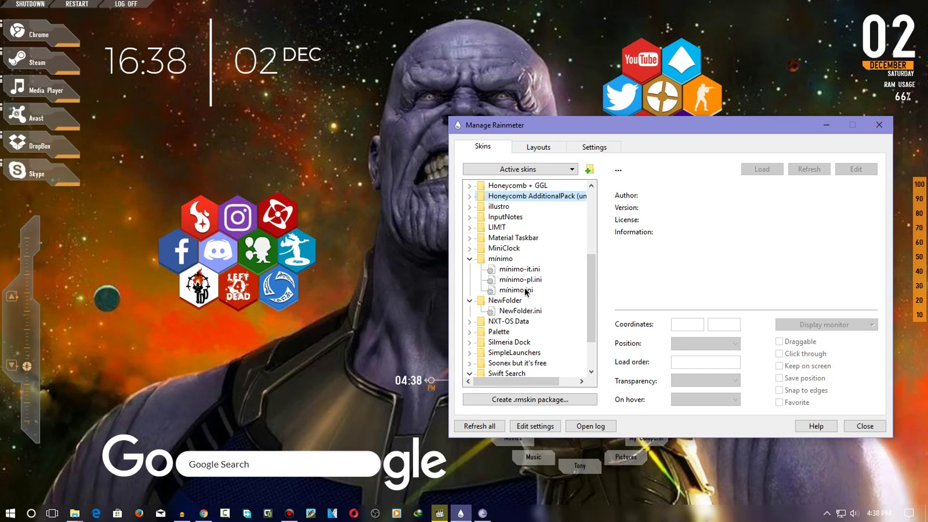
click(524, 290)
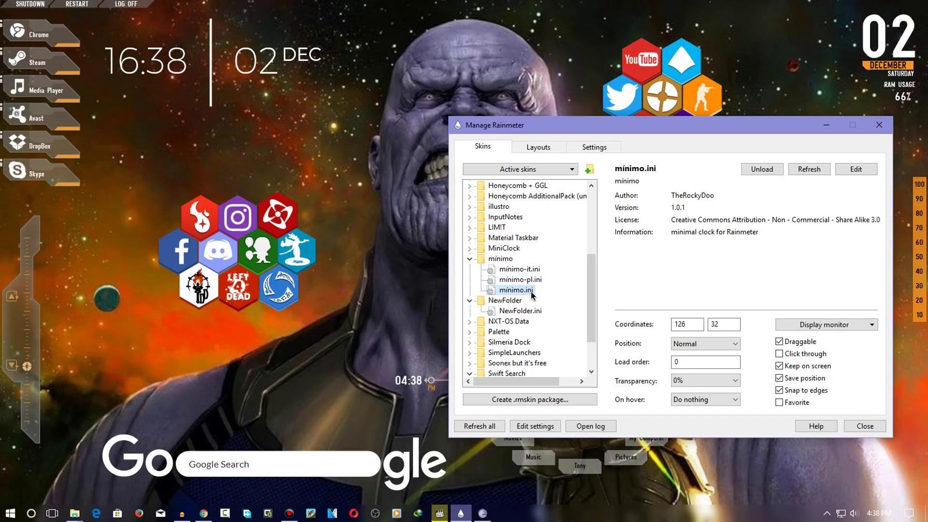
click(529, 269)
click(534, 282)
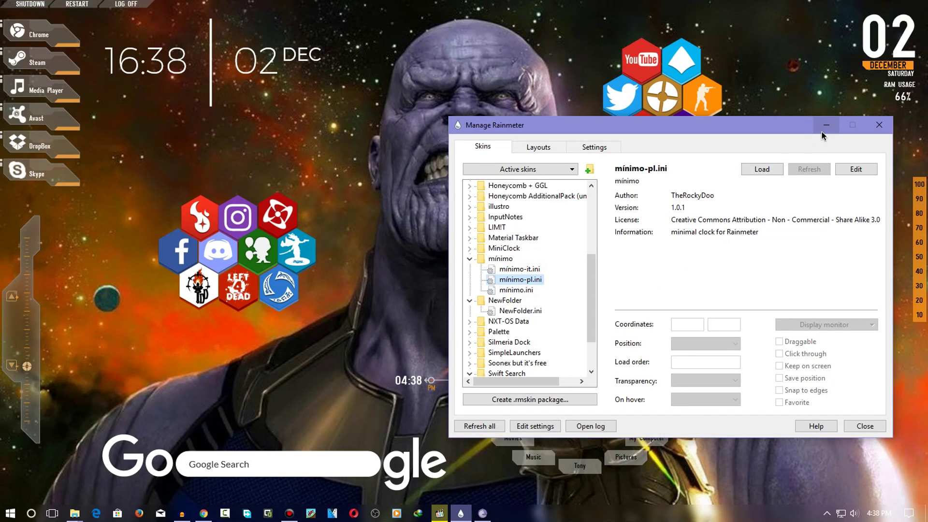
double_click(513, 280)
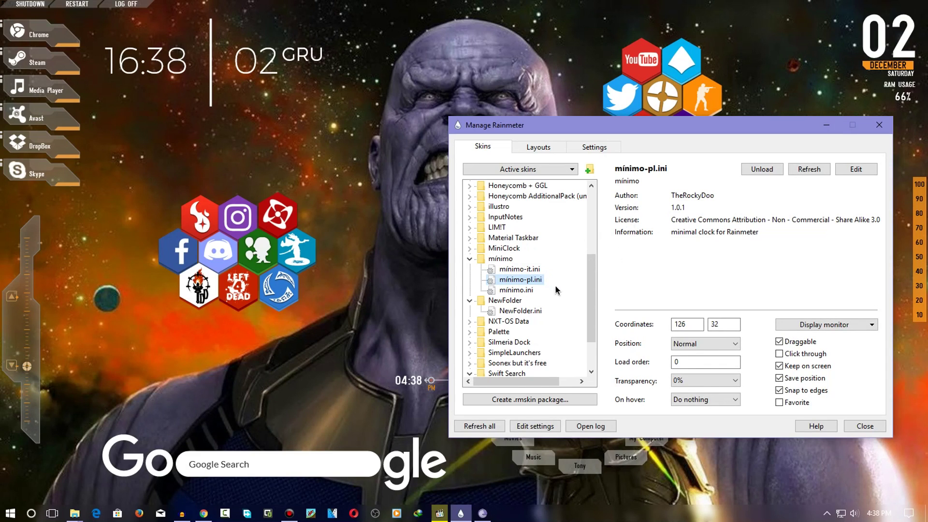
double_click(517, 290)
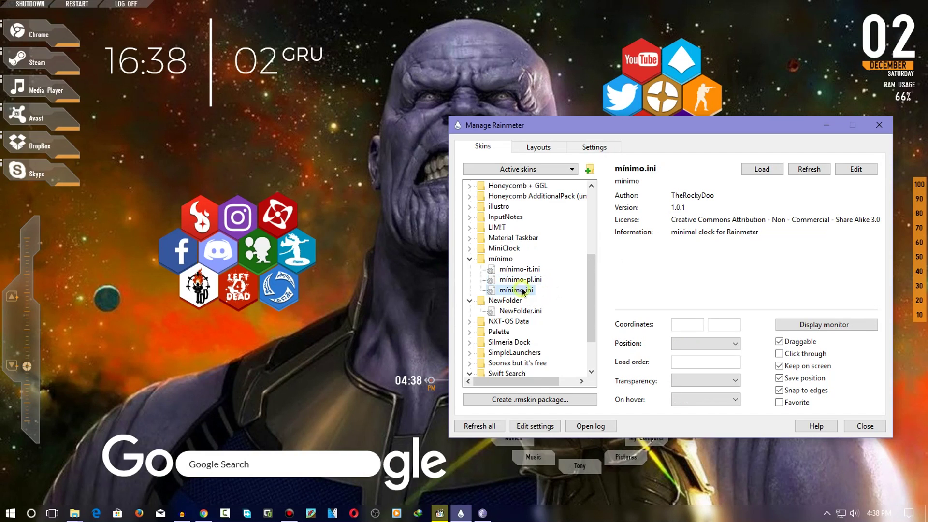
click(472, 259)
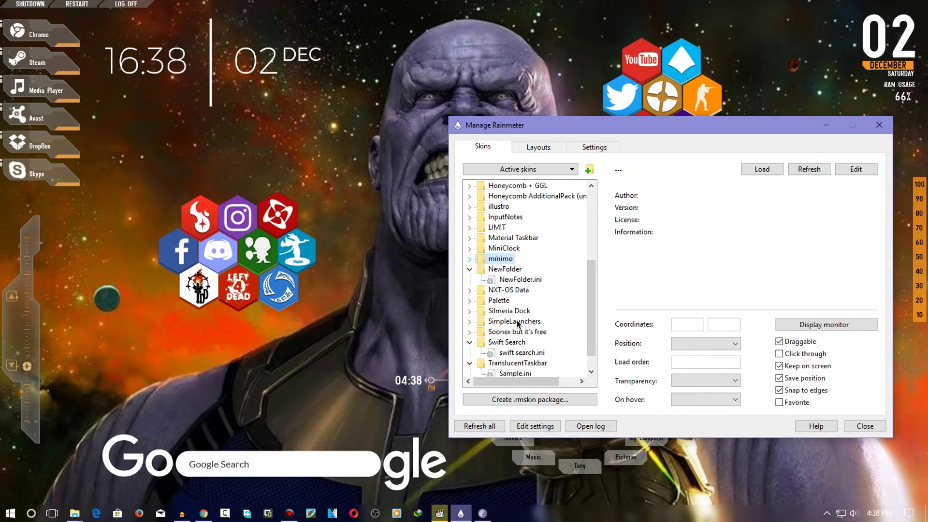
- View the Swift Search skin details and stretch the taskbar taller
scroll(517, 324, down, 1)
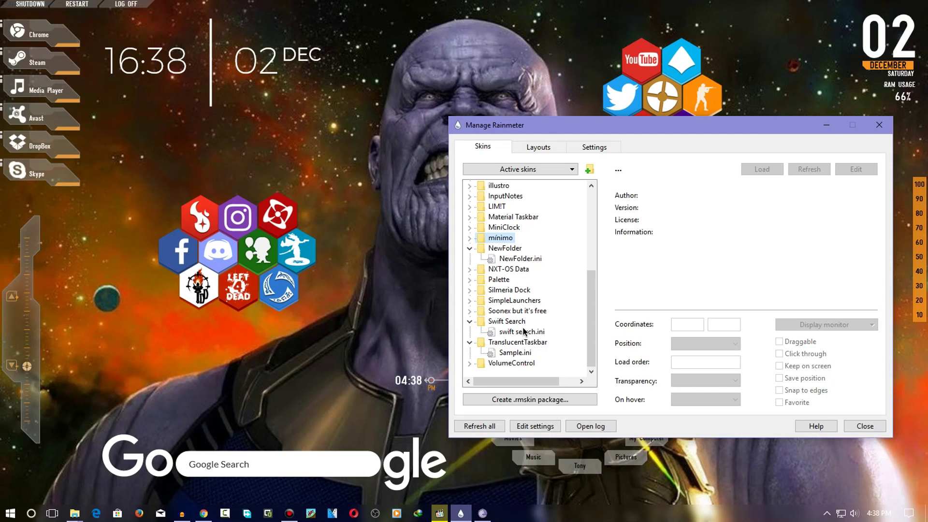
click(522, 332)
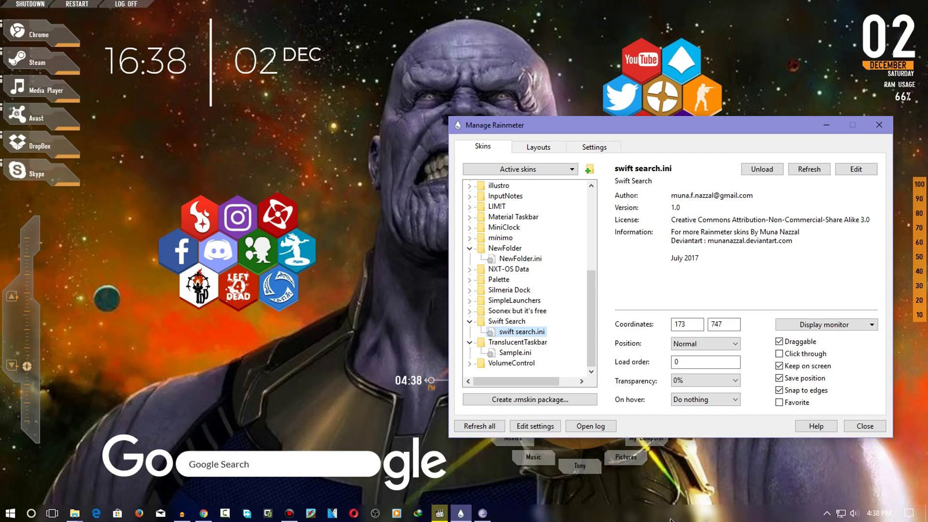
drag(776, 505, 772, 483)
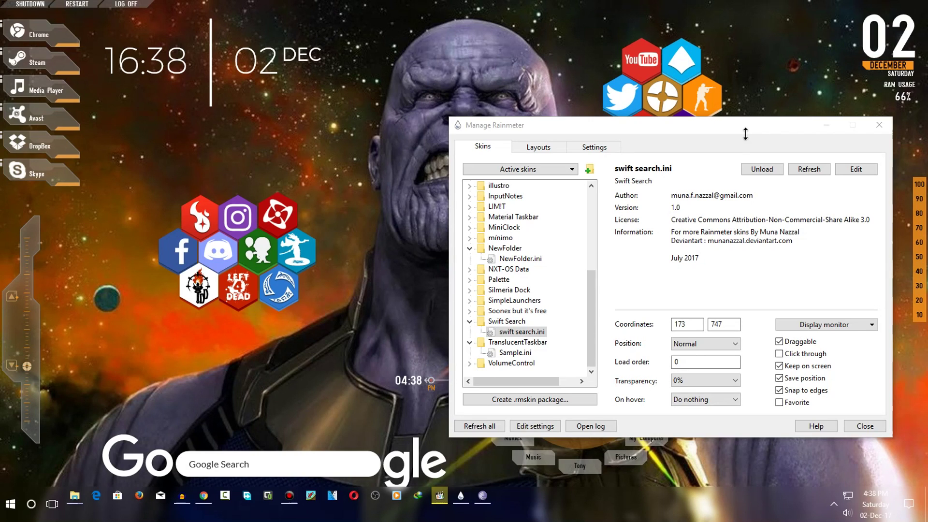
drag(697, 485, 652, 401)
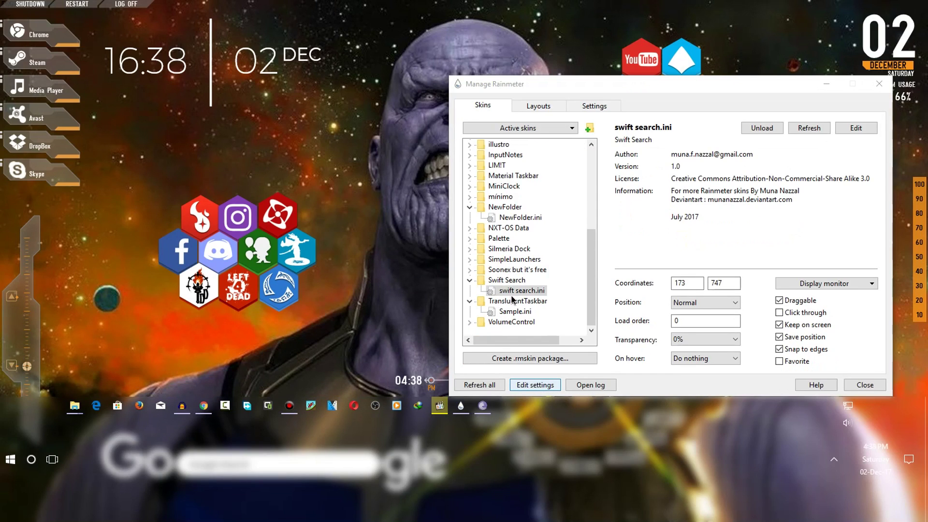
- View TranslucentTaskbar Sample.ini, restore normal taskbar height, and minimize the skin manager
click(513, 312)
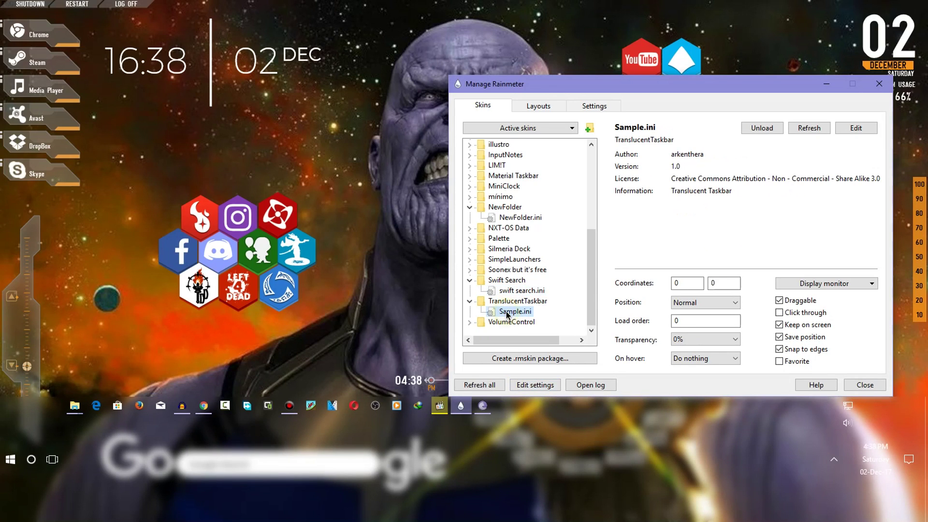
drag(610, 398, 610, 506)
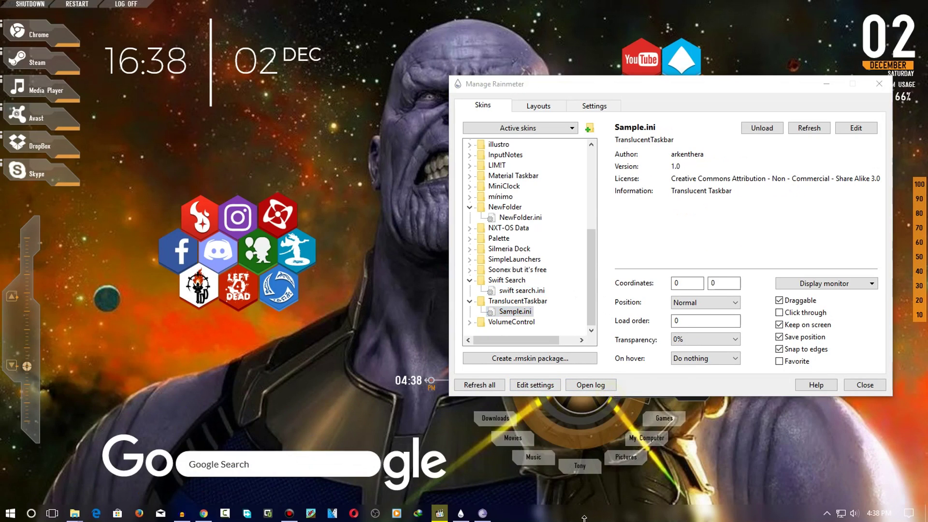
click(829, 86)
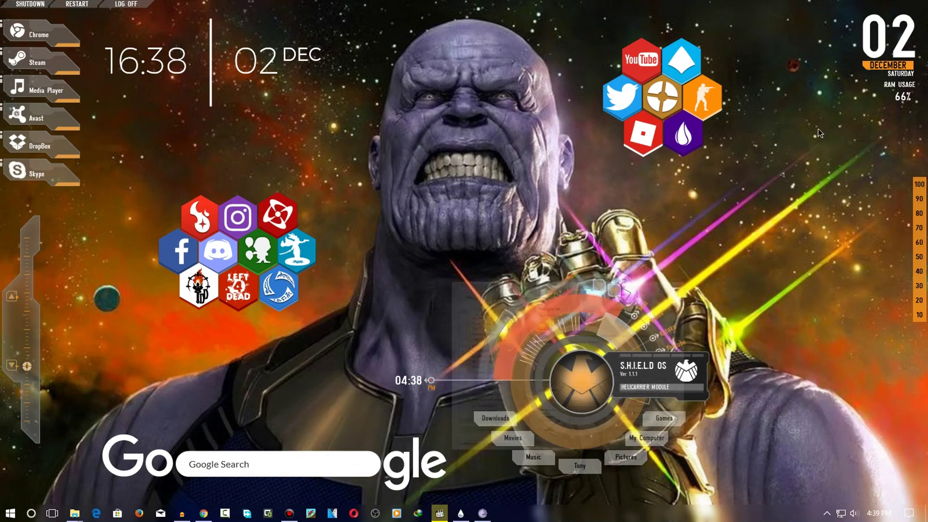